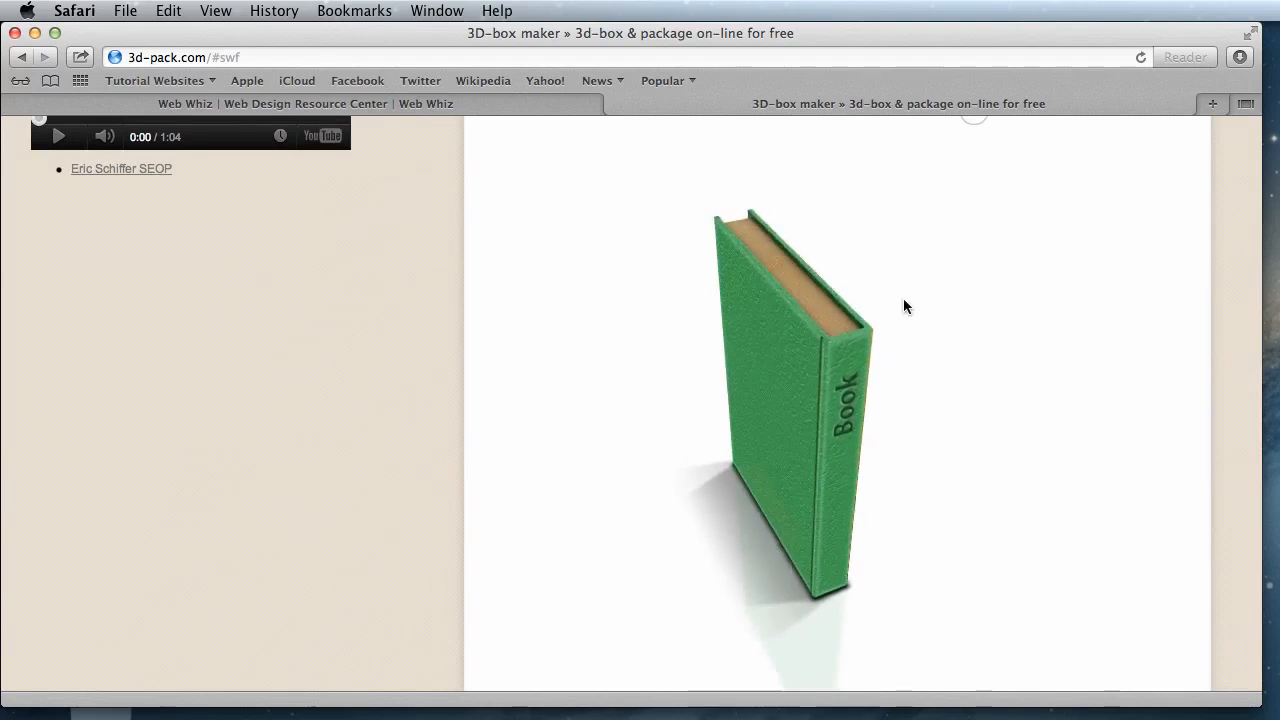
# - Rotate the sample 3D book to inspect its front, spine and back, and look over the upload form
pyautogui.moveTo(672, 249); pyautogui.dragTo(731, 313)
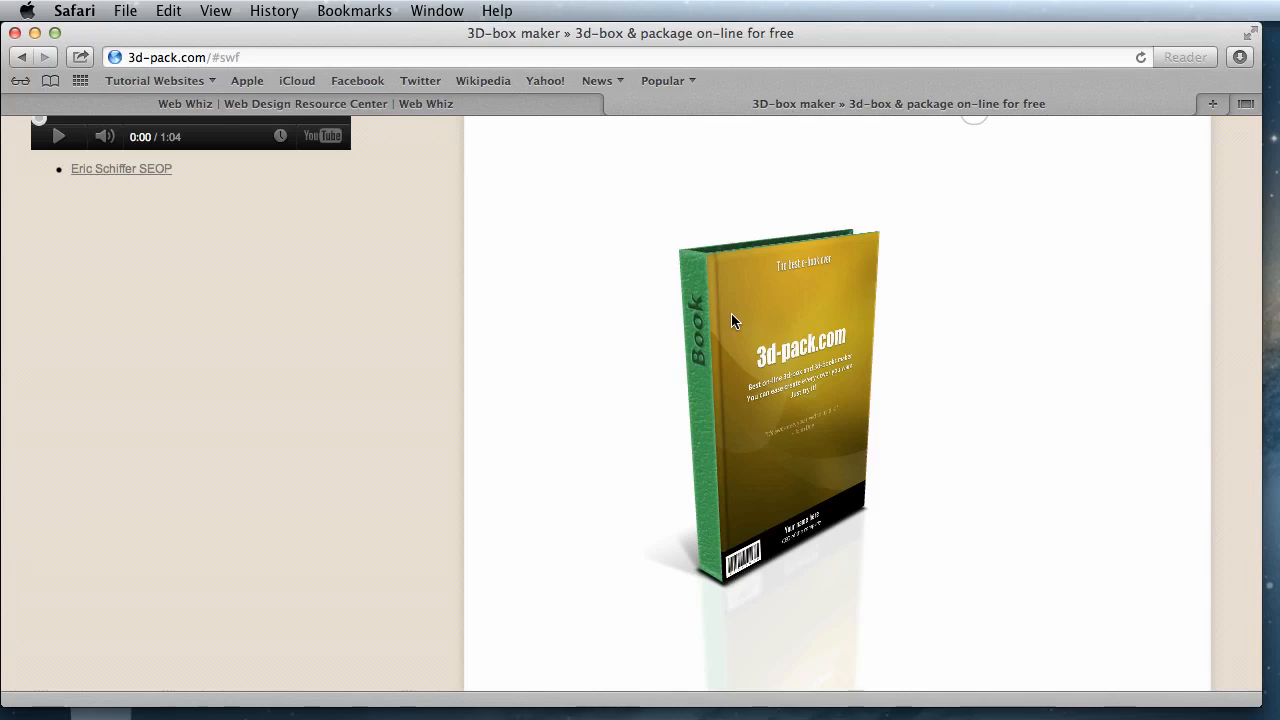
pyautogui.scroll(5, 476, 318)
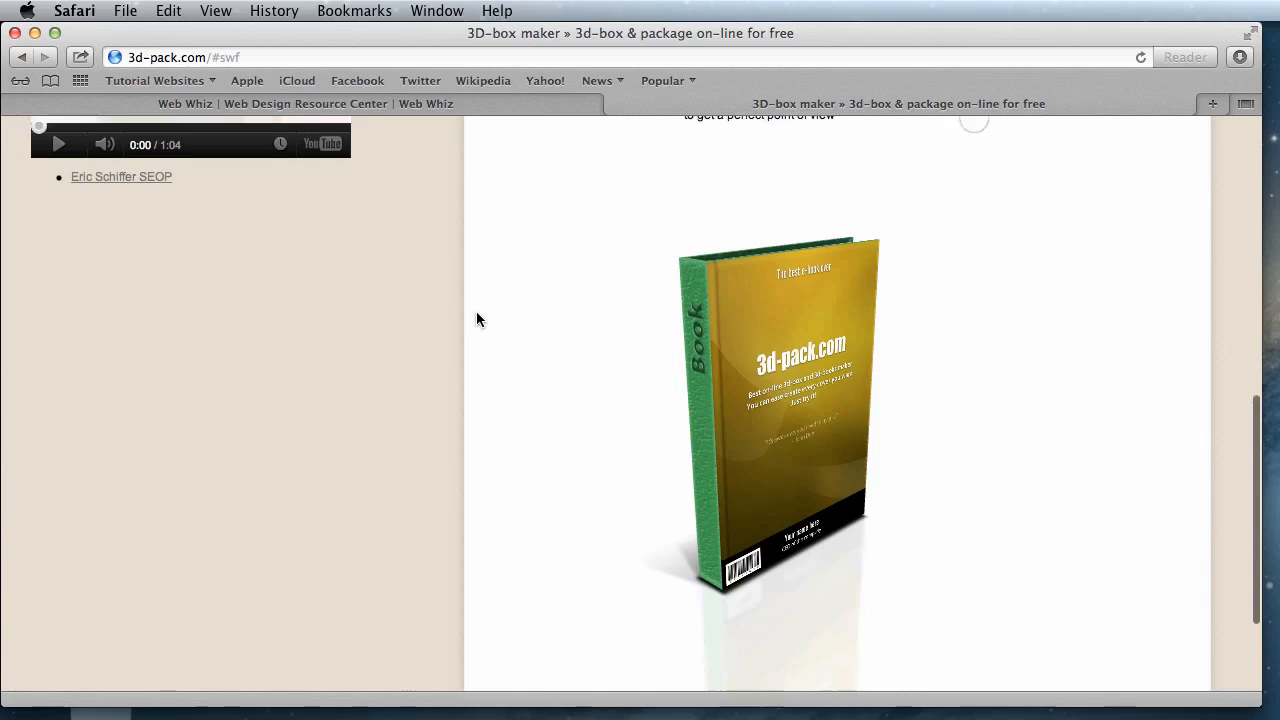
pyautogui.scroll(-5, 476, 318)
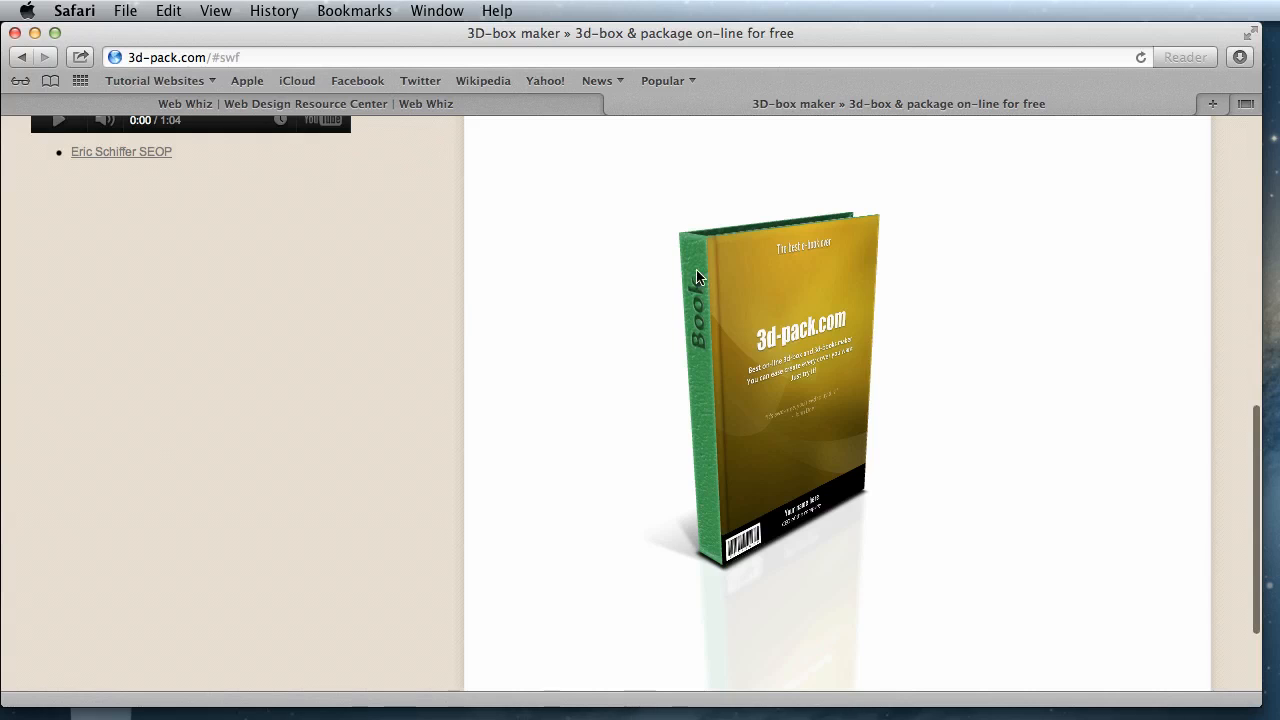
pyautogui.moveTo(697, 269); pyautogui.dragTo(457, 266)
pyautogui.scroll(5, 455, 266)
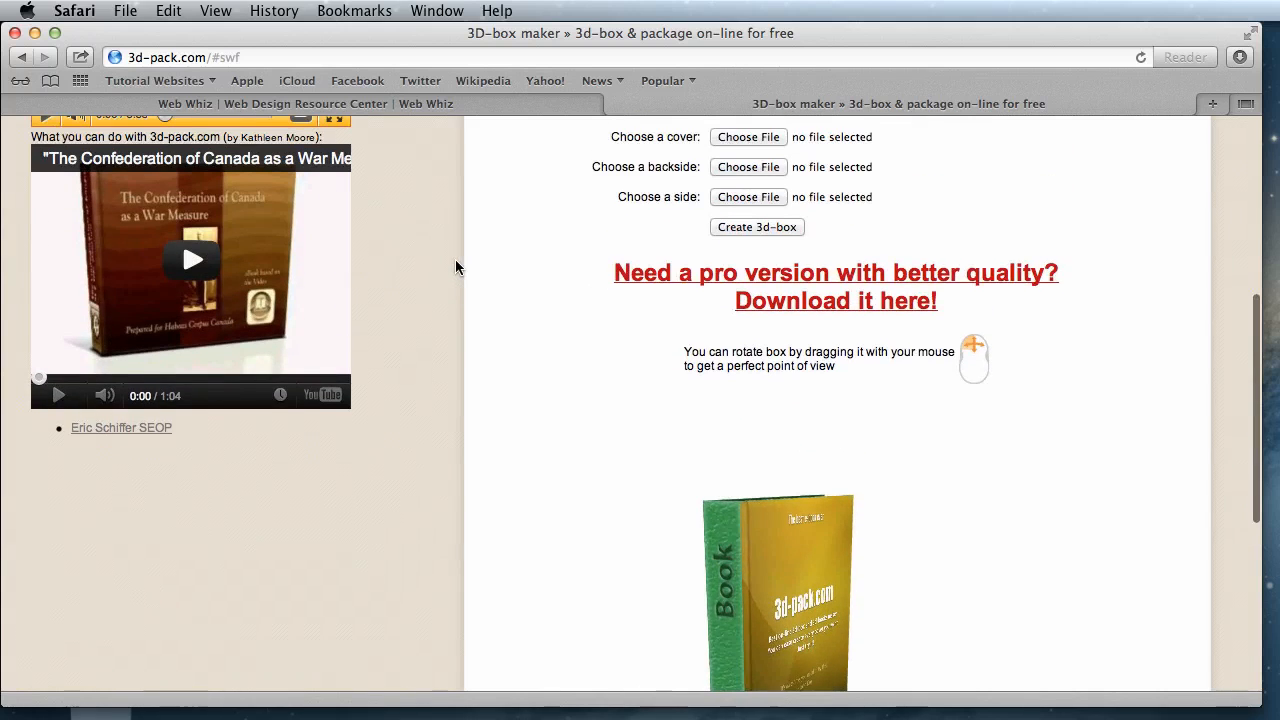
pyautogui.scroll(-3, 456, 262)
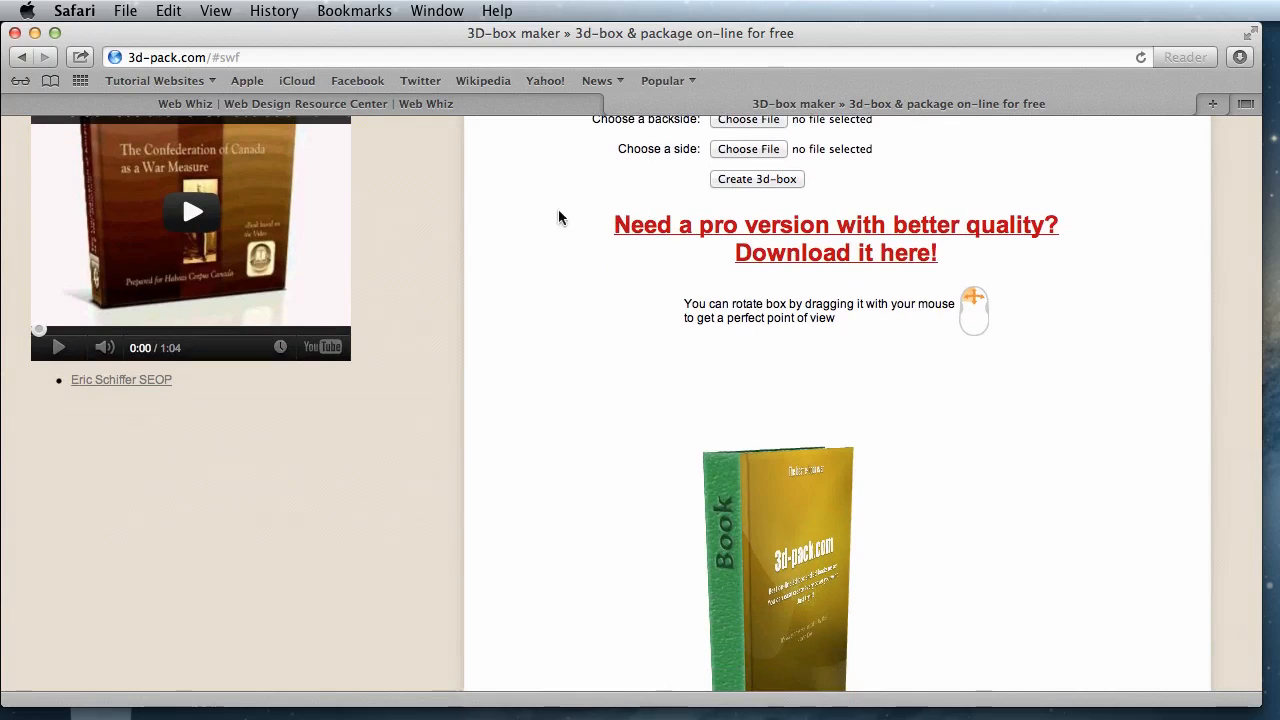
pyautogui.scroll(-5, 462, 370)
pyautogui.moveTo(808, 354); pyautogui.dragTo(997, 354)
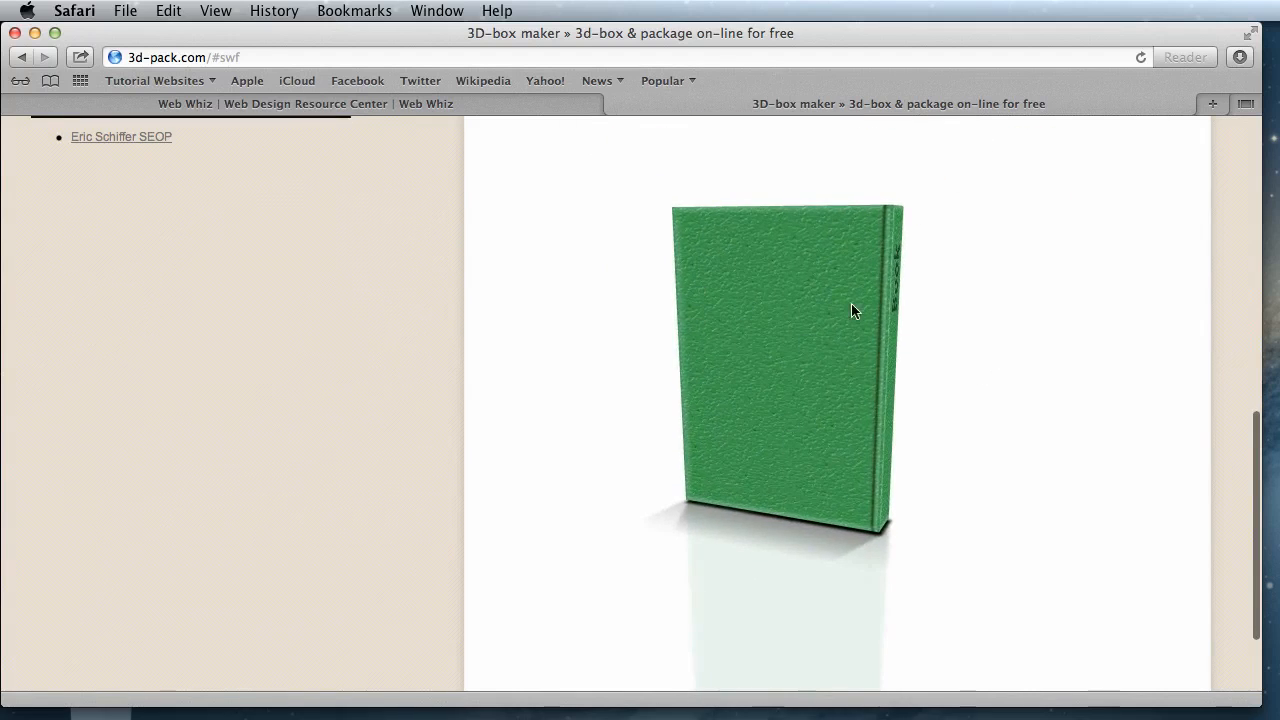
pyautogui.moveTo(857, 323); pyautogui.dragTo(618, 382)
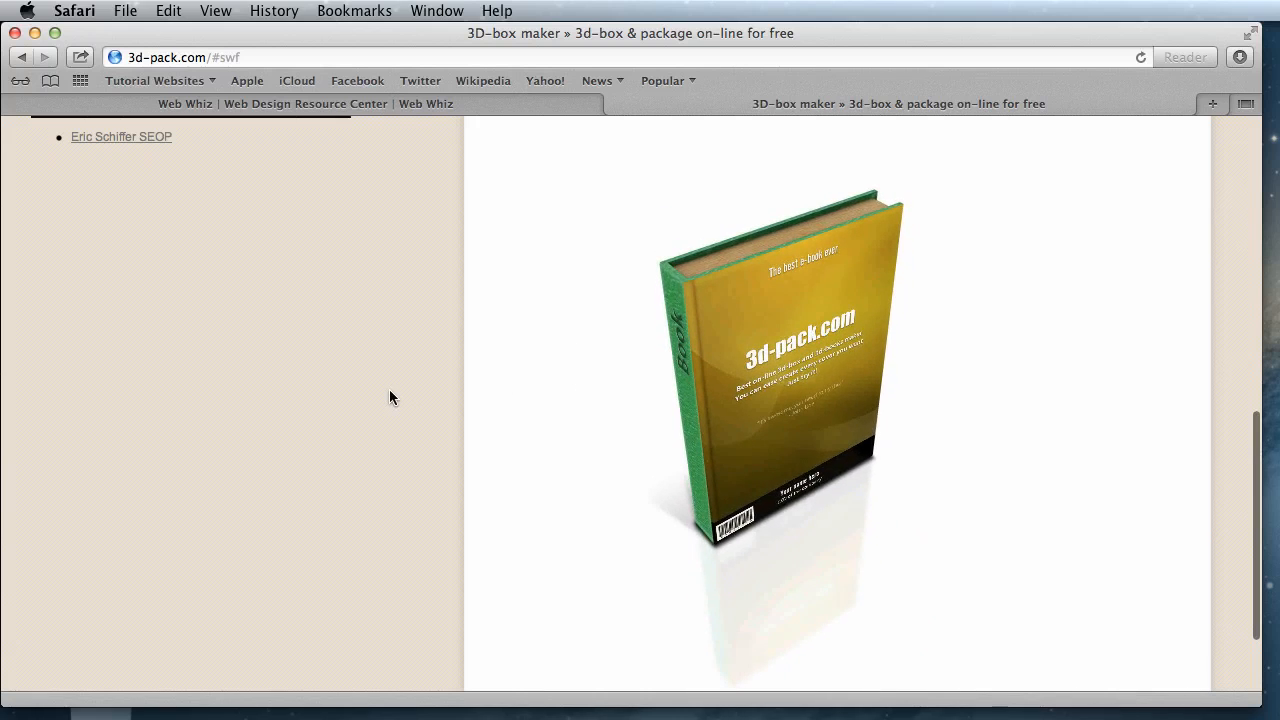
pyautogui.scroll(15, 390, 390)
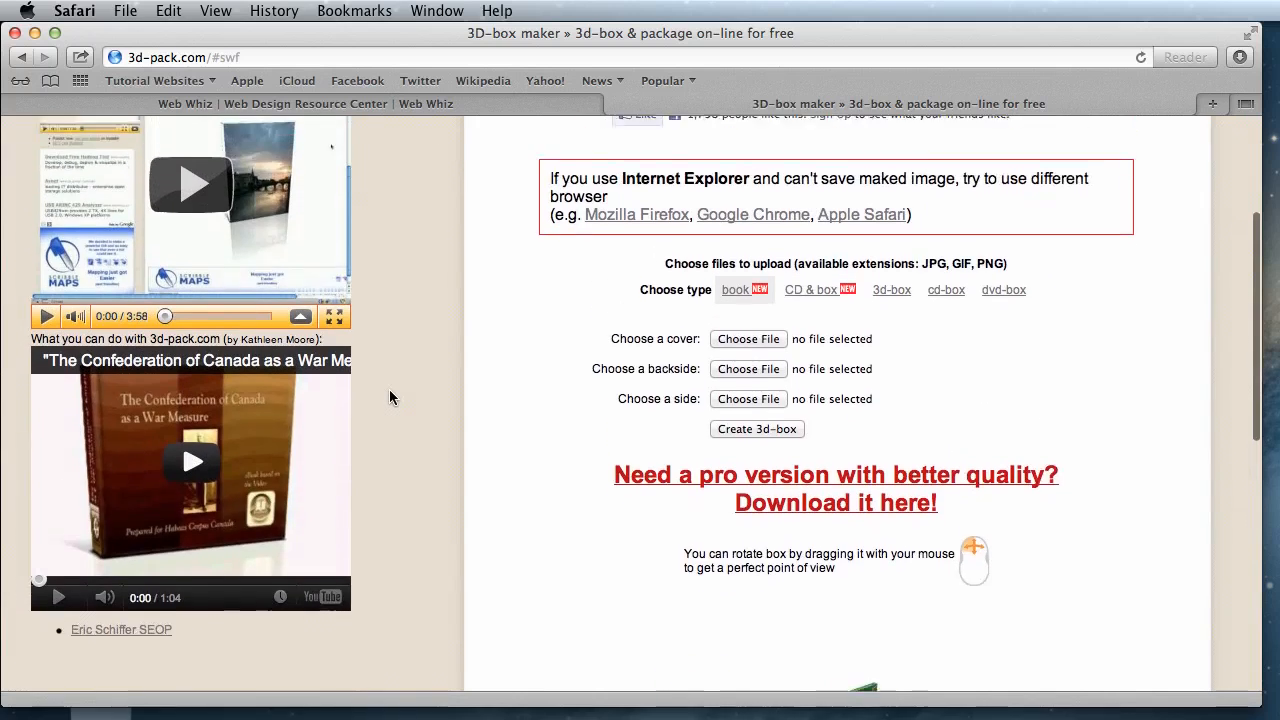
pyautogui.scroll(1, 389, 397)
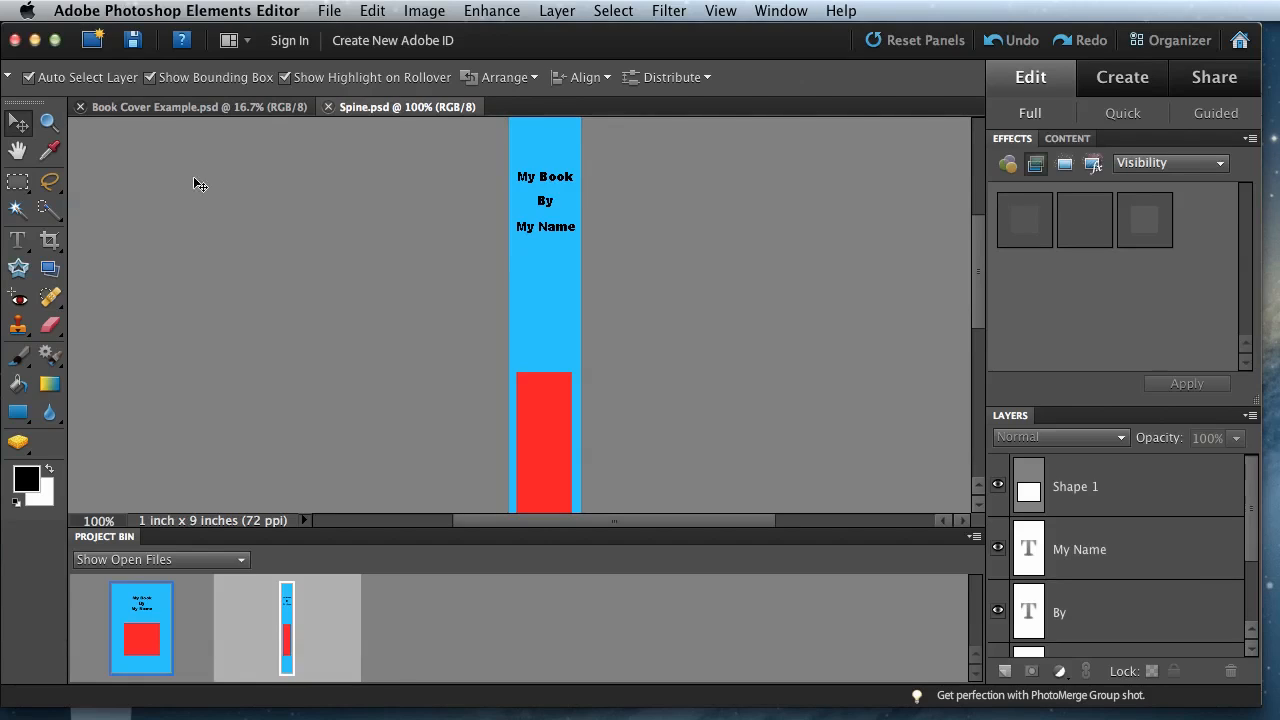
# - Show Book Cover Example.psd in Photoshop Elements and examine the front cover's title, author text and red rectangle
pyautogui.click(170, 108)
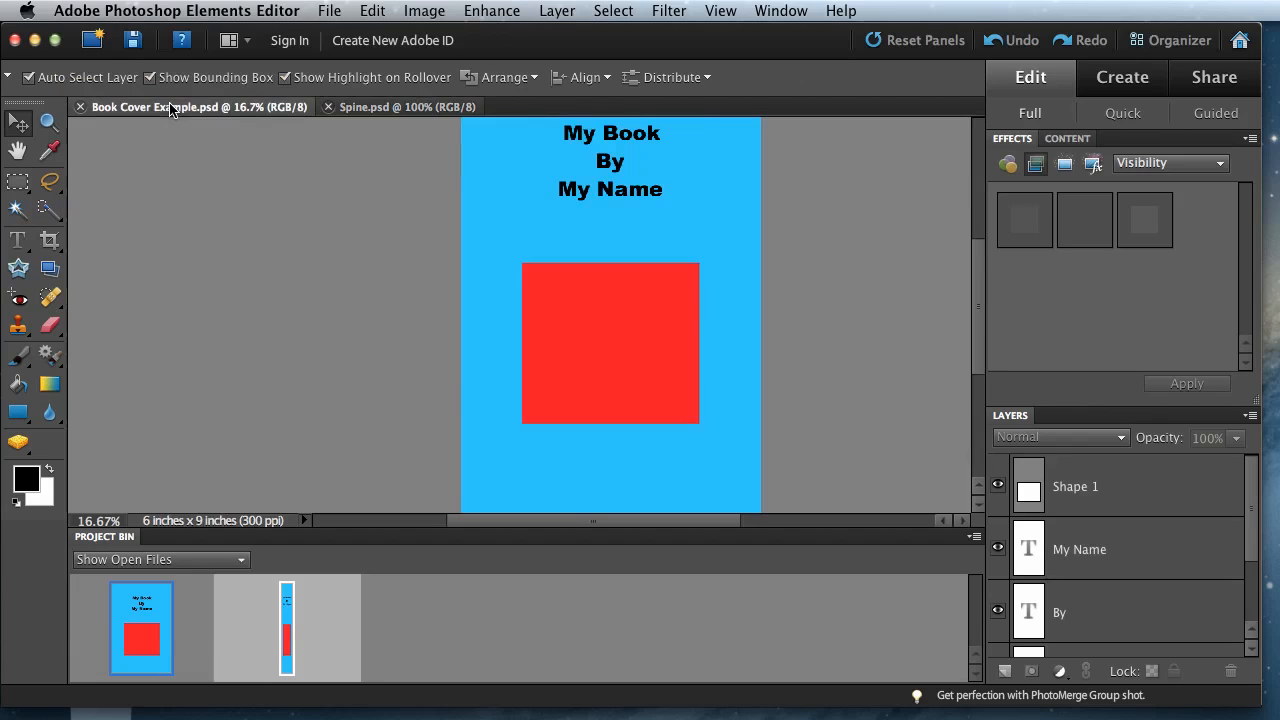
pyautogui.scroll(3, 305, 320)
pyautogui.scroll(-5, 305, 320)
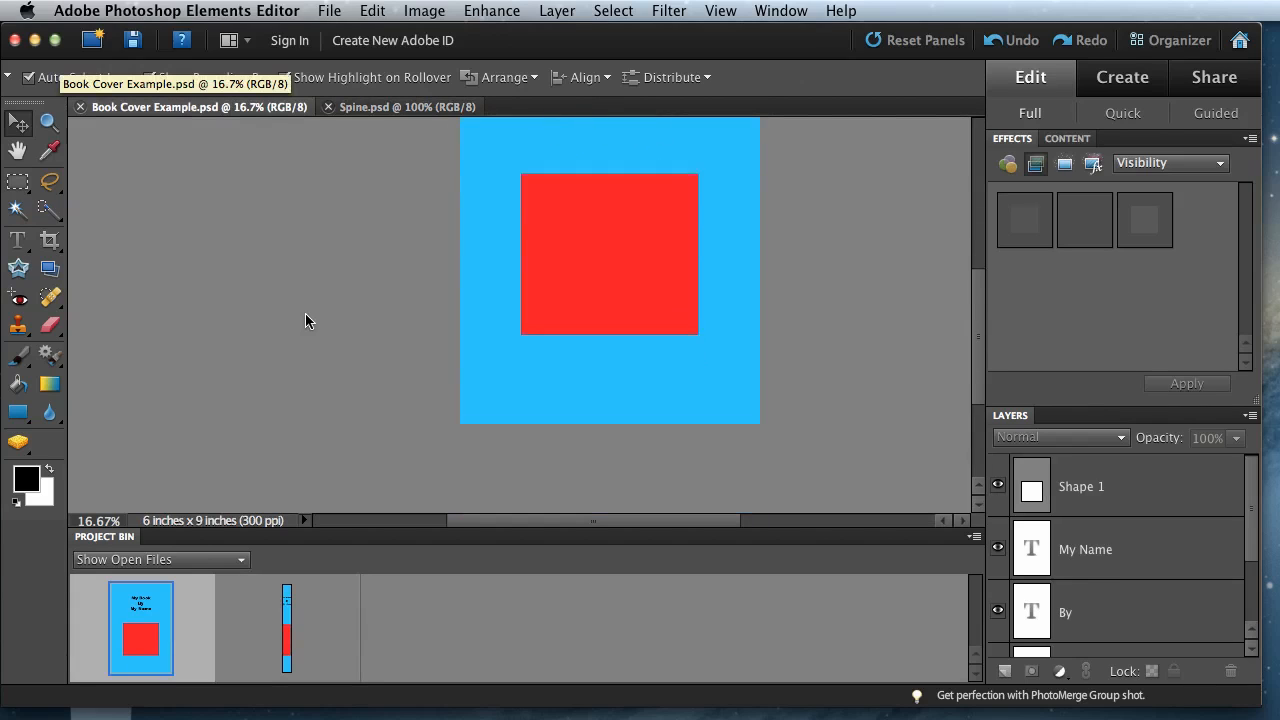
pyautogui.scroll(1, 305, 320)
pyautogui.scroll(3, 305, 320)
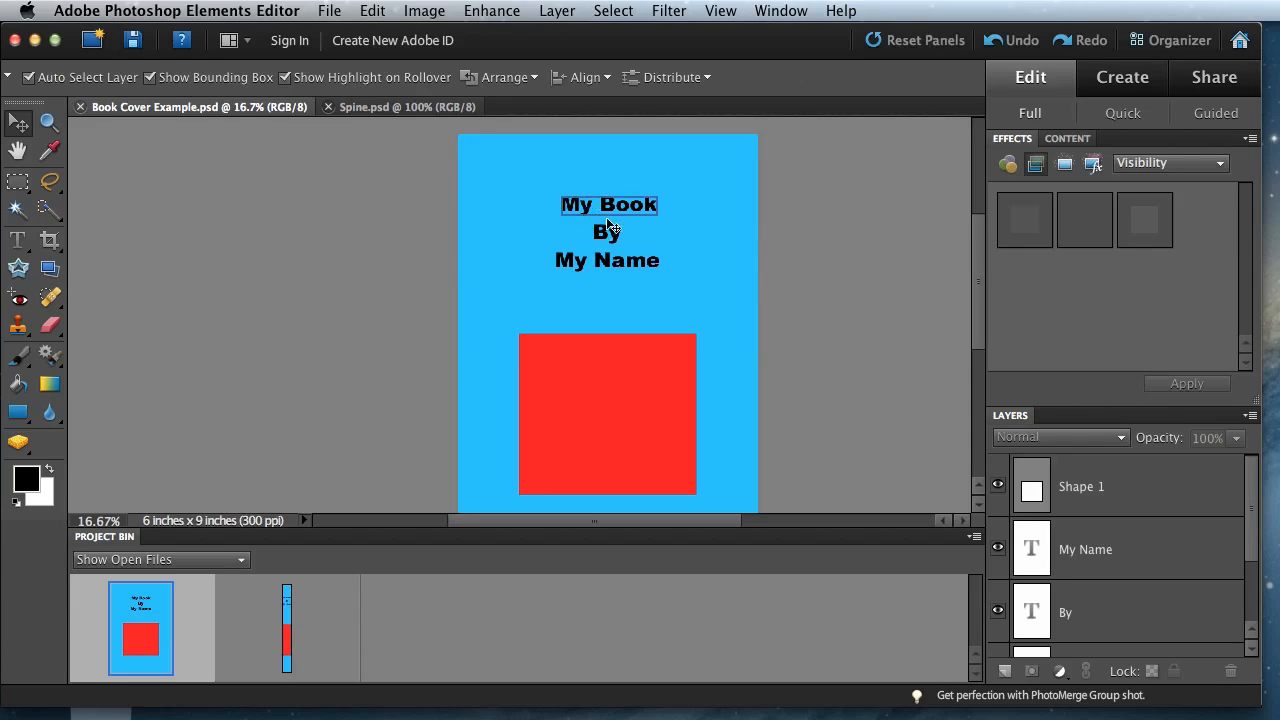
pyautogui.scroll(-3, 168, 221)
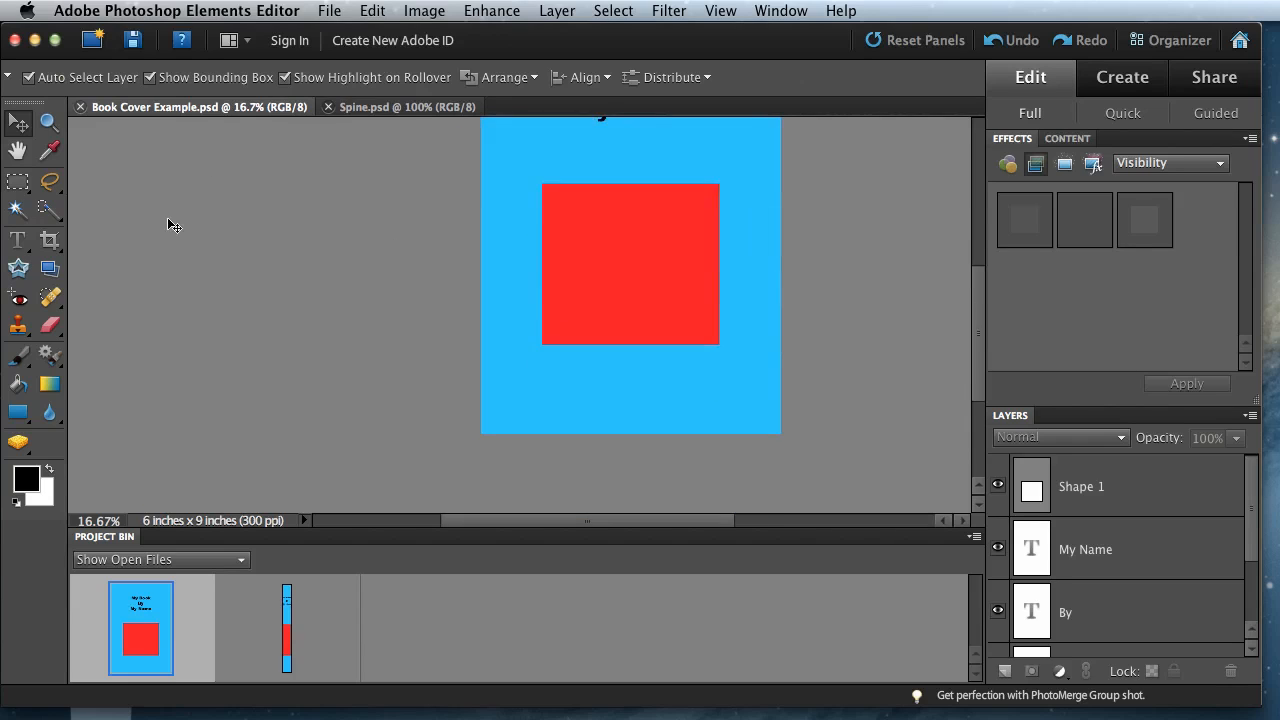
pyautogui.scroll(2, 168, 223)
pyautogui.scroll(1, 168, 221)
pyautogui.hscroll(2, 168, 221)
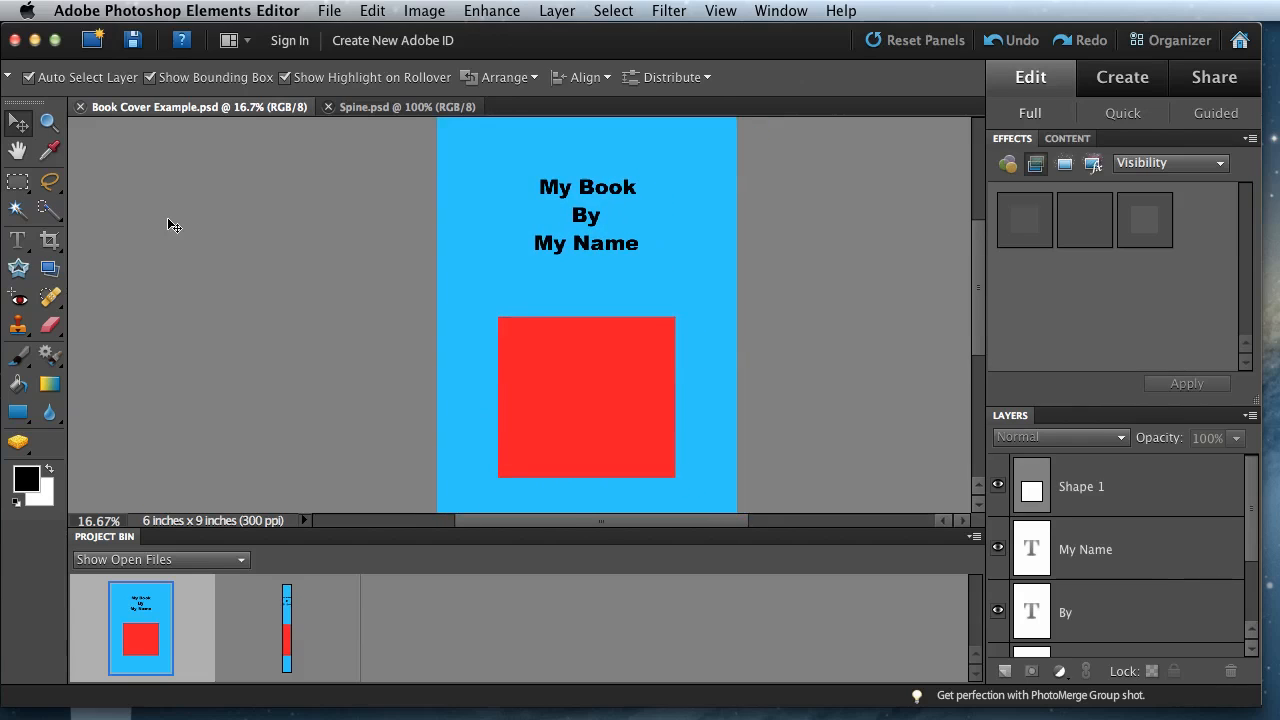
pyautogui.scroll(-2, 168, 221)
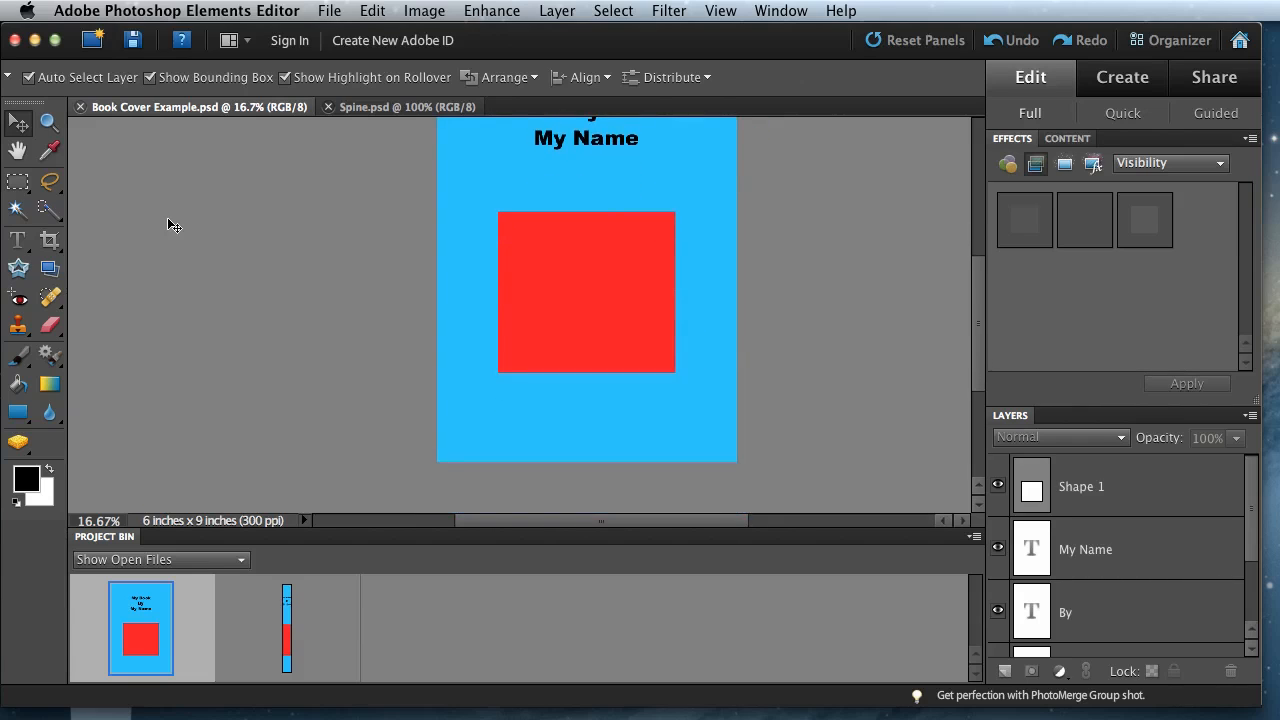
pyautogui.scroll(1, 168, 221)
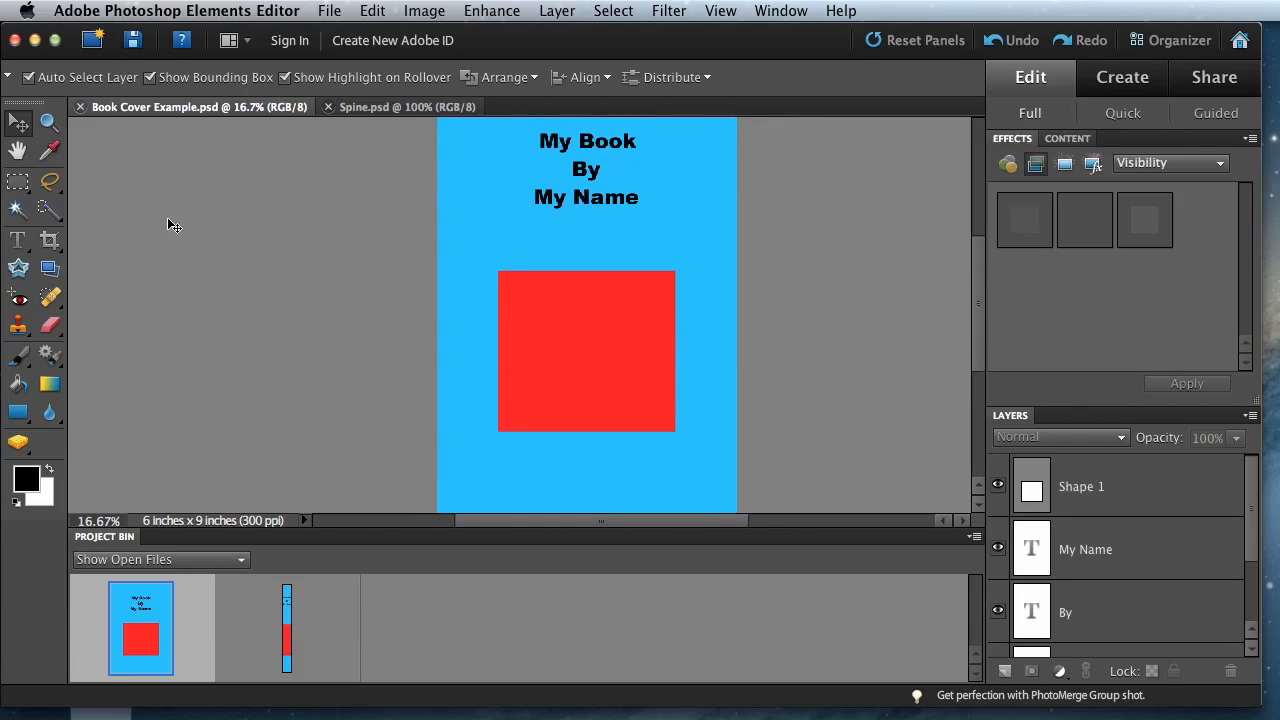
# - Check the document dimensions and resolution of Book Cover Example.psd and Spine.psd, and examine the full spine design
pyautogui.click(395, 106)
pyautogui.click(237, 110)
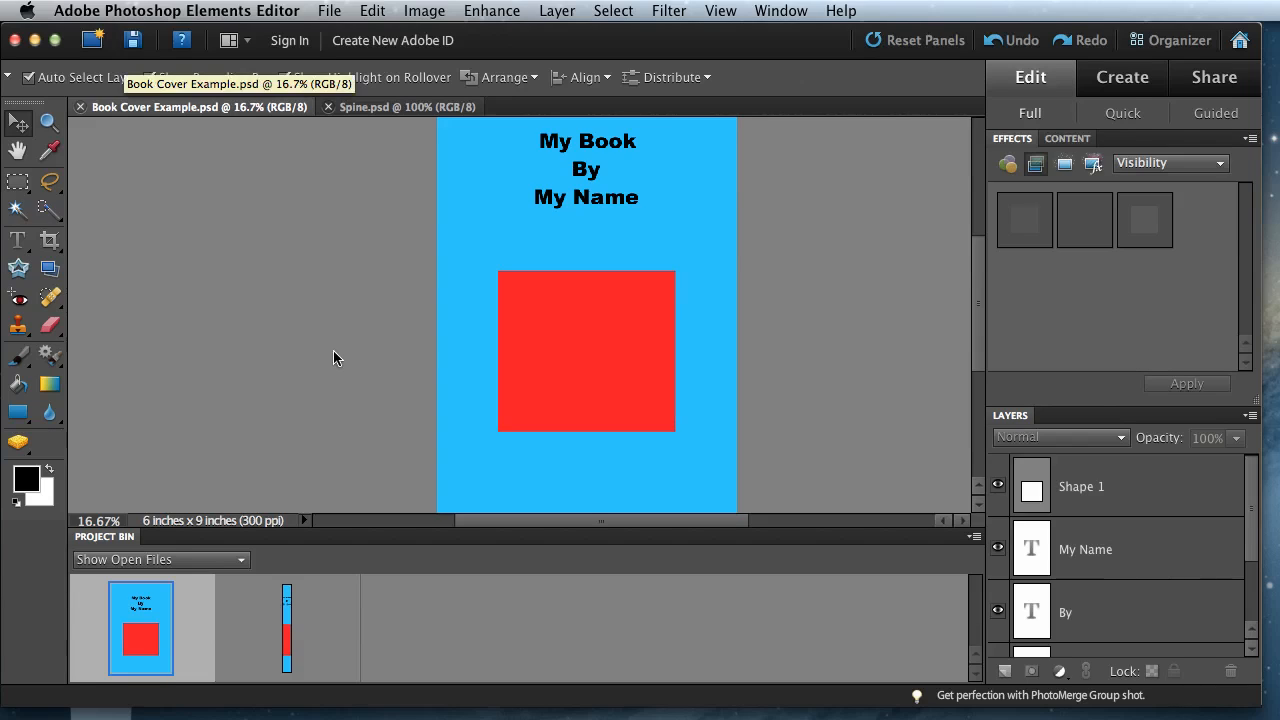
pyautogui.click(240, 527)
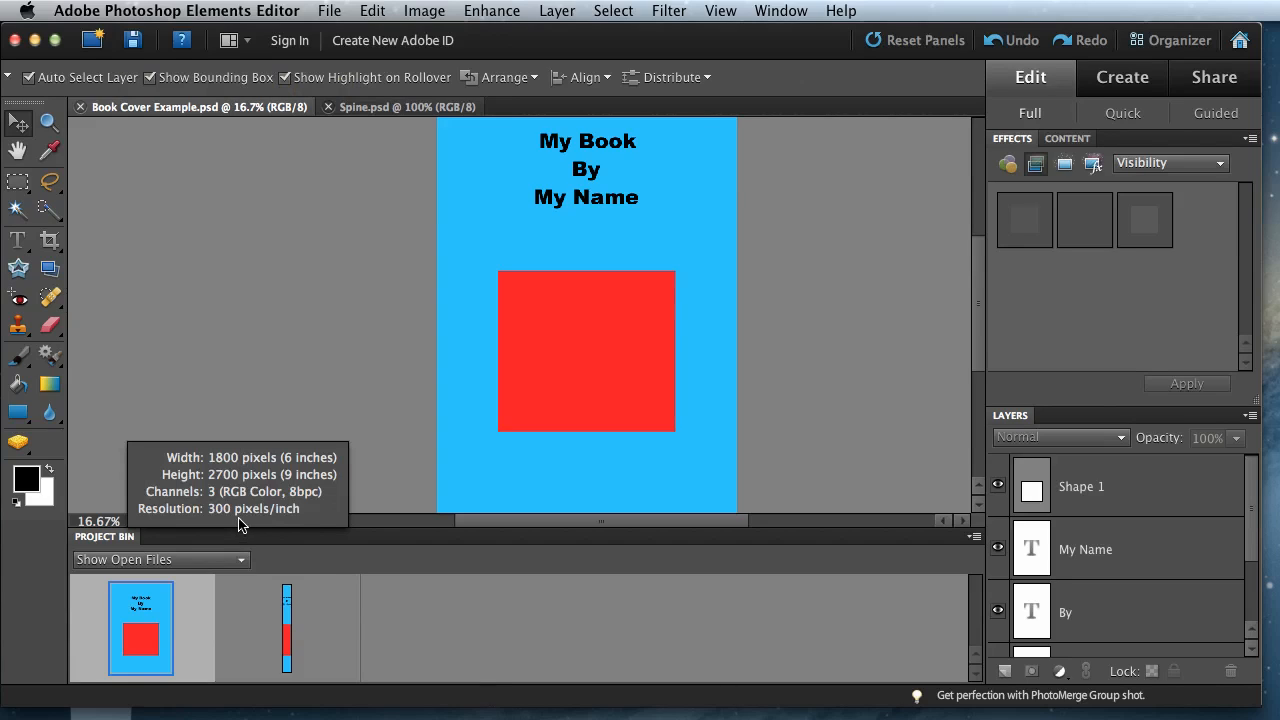
pyautogui.click(393, 113)
pyautogui.click(184, 521)
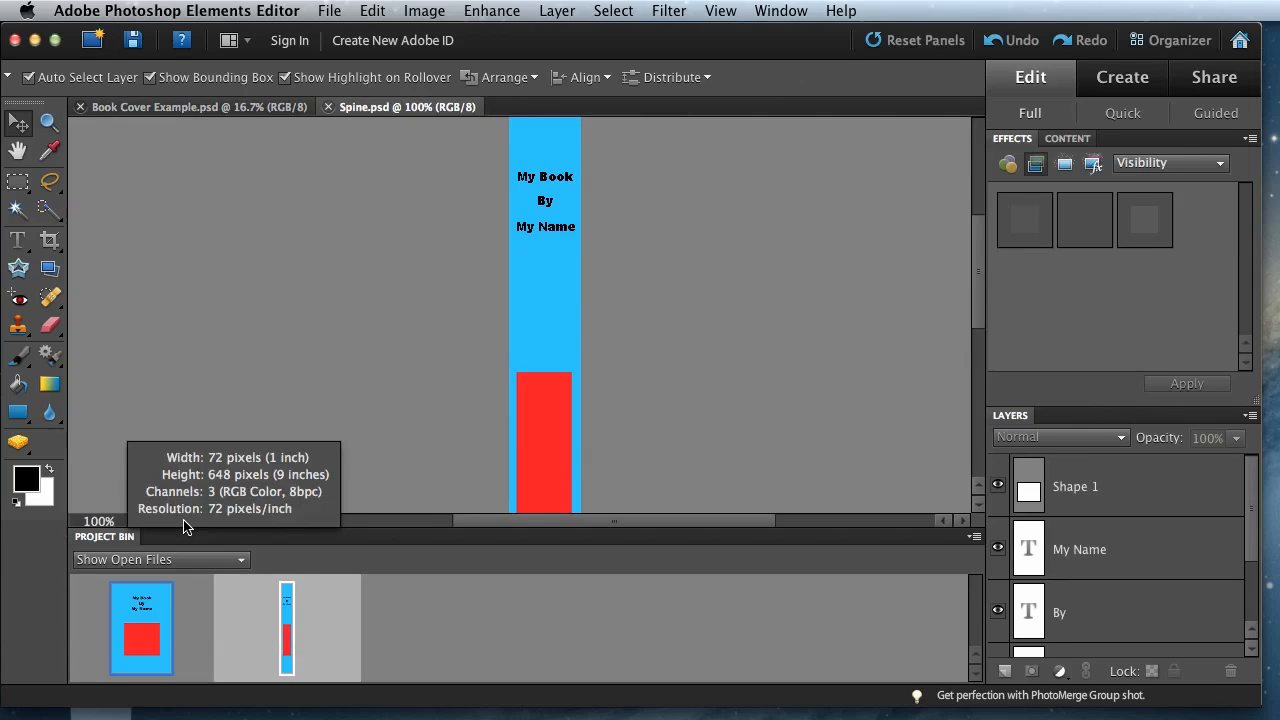
pyautogui.scroll(-5, 271, 269)
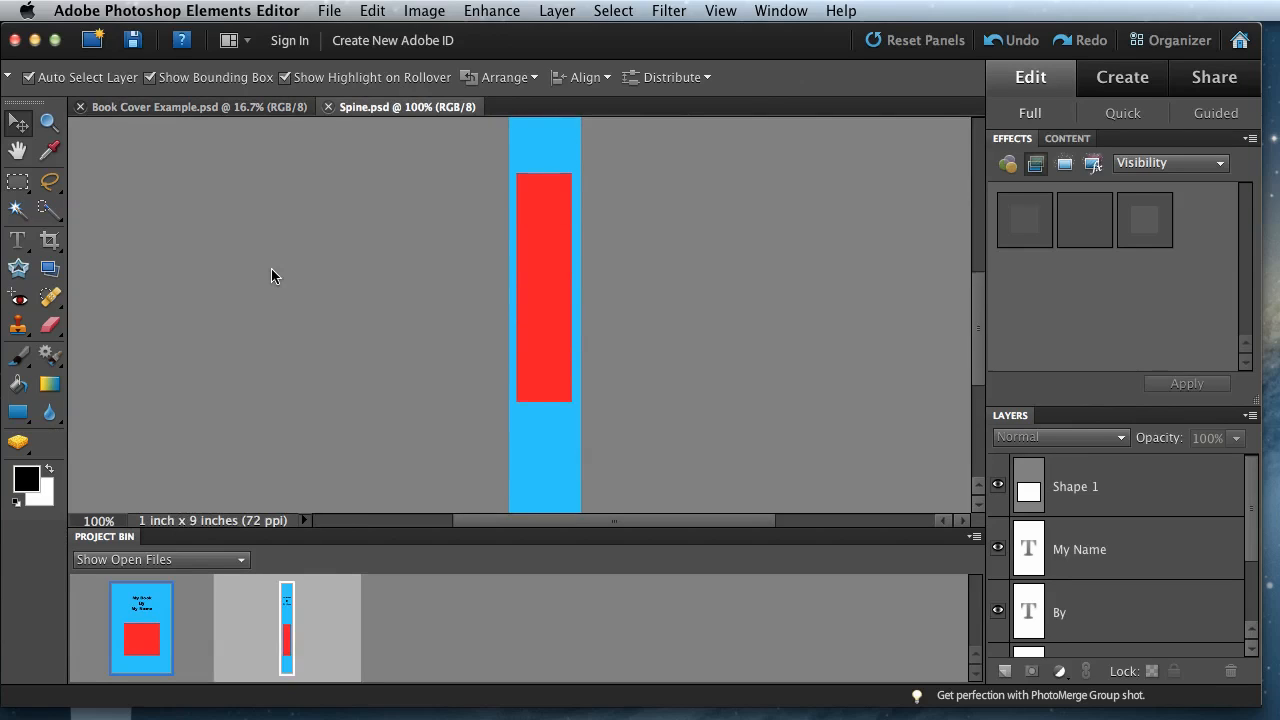
pyautogui.scroll(-5, 271, 268)
pyautogui.scroll(15, 271, 268)
pyautogui.scroll(-5, 271, 268)
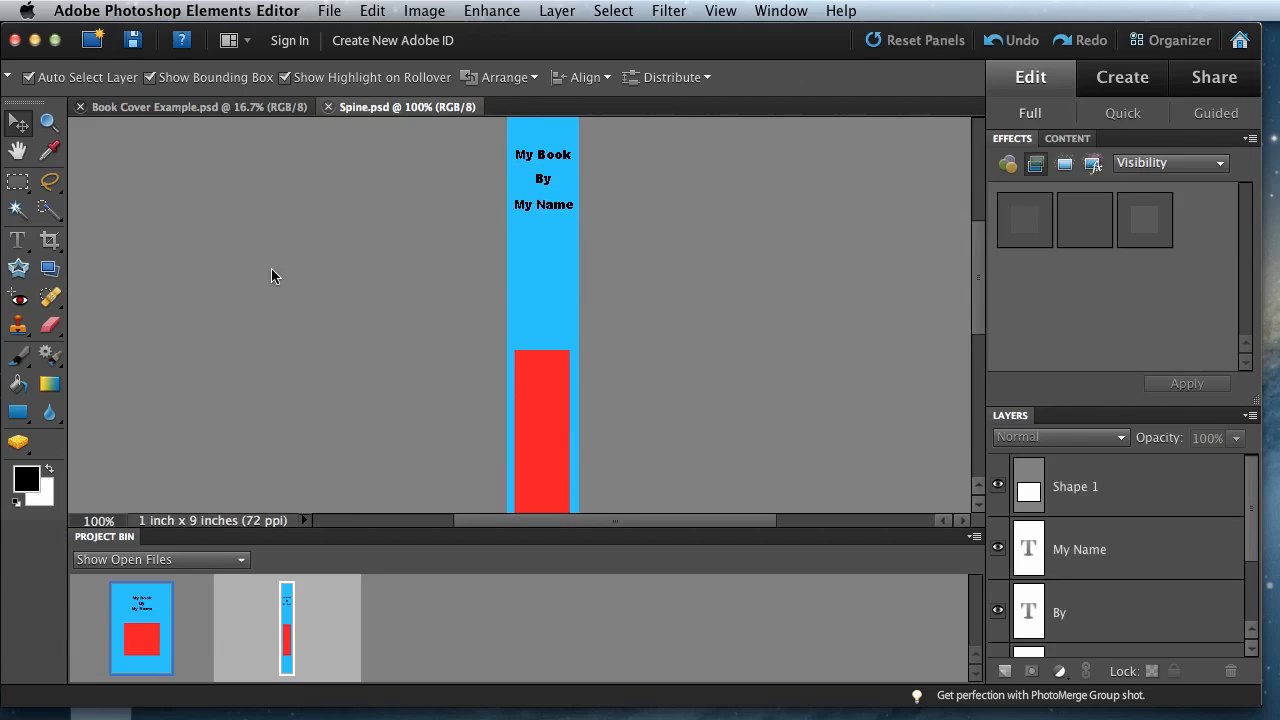
# - Return to Book Cover Example.psd, review the whole cover layout and check its document size
pyautogui.click(209, 100)
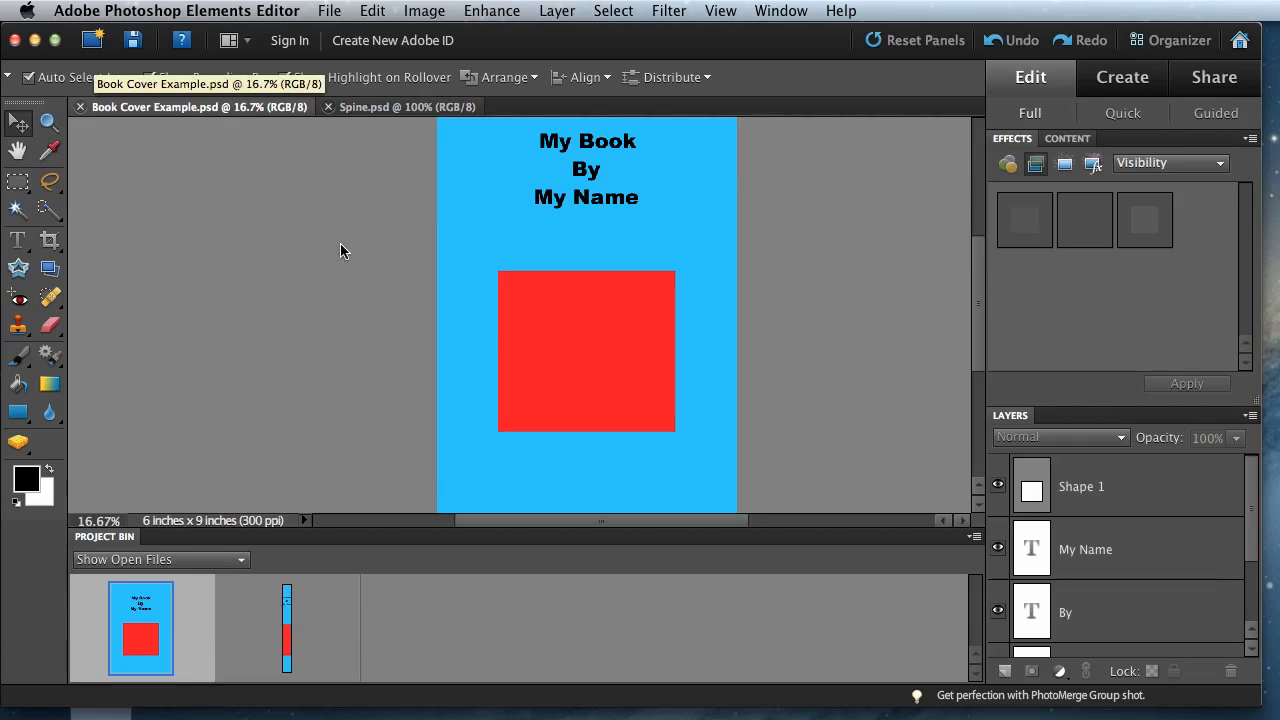
pyautogui.scroll(-3, 340, 243)
pyautogui.scroll(4, 340, 243)
pyautogui.scroll(-3, 340, 243)
pyautogui.hscroll(1, 340, 243)
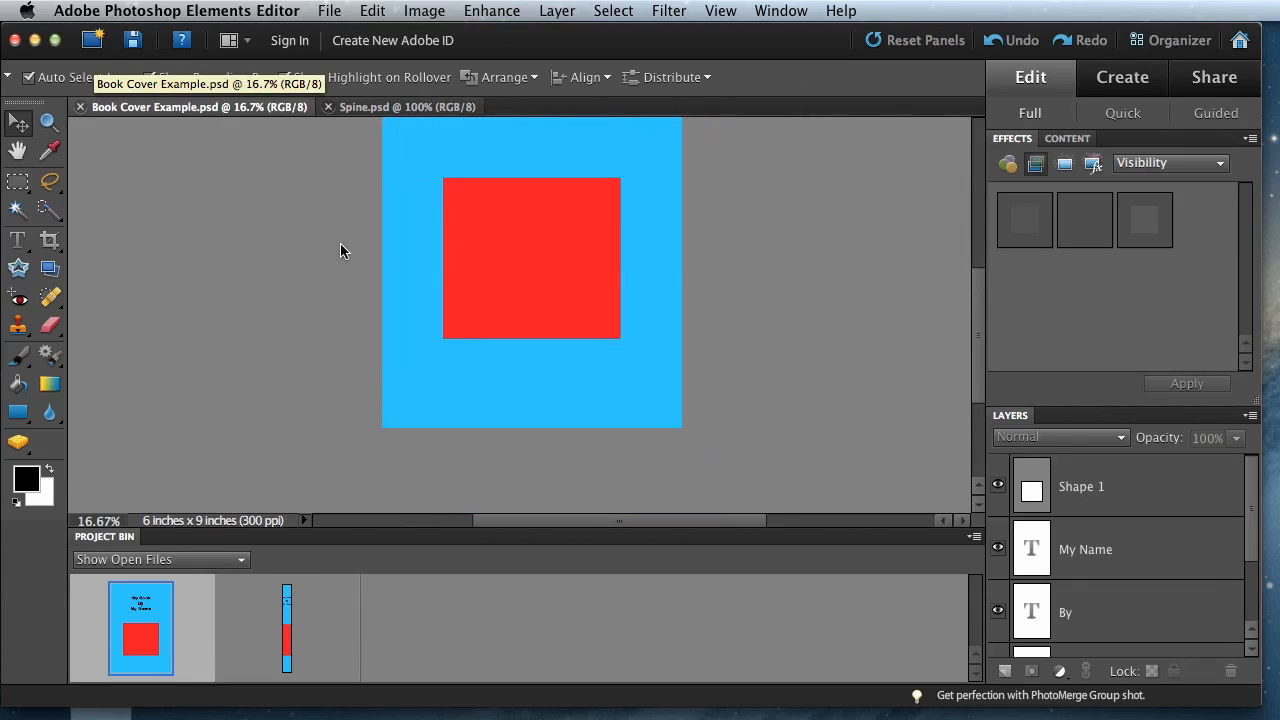
pyautogui.scroll(3, 340, 243)
pyautogui.hscroll(-2, 340, 243)
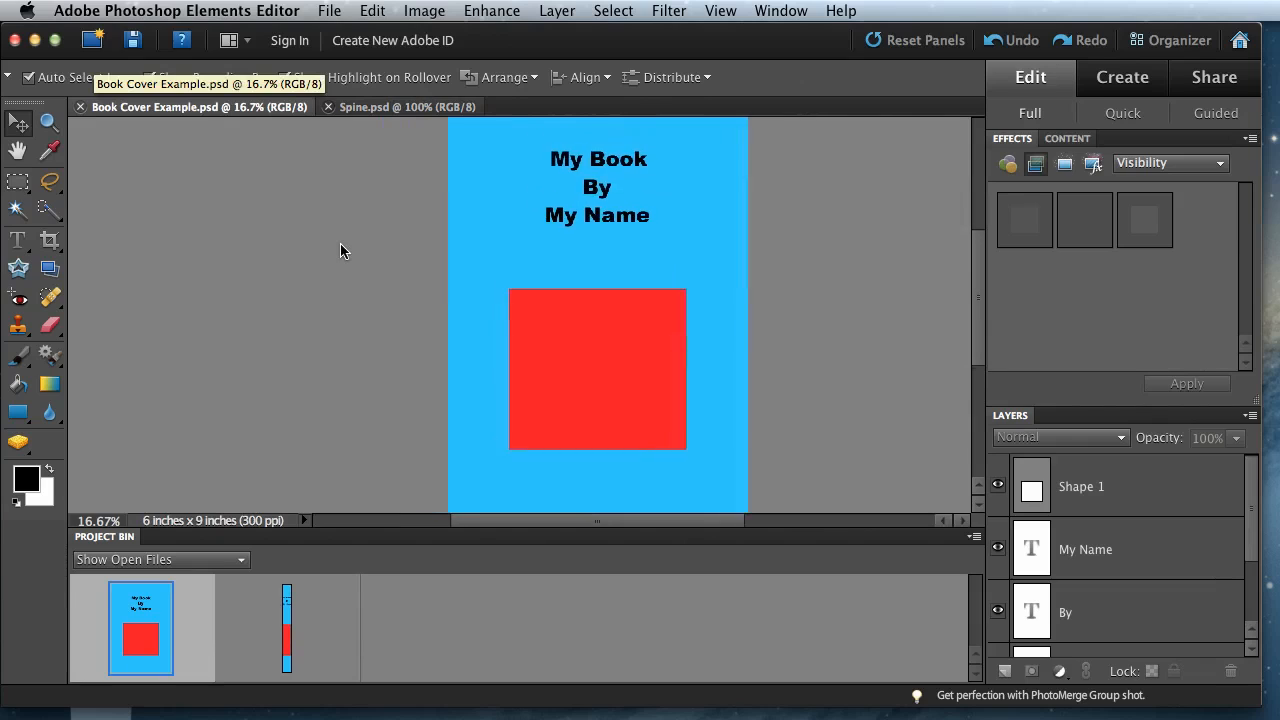
pyautogui.keyDown('alt'); pyautogui.click(198, 518); pyautogui.keyUp('alt')
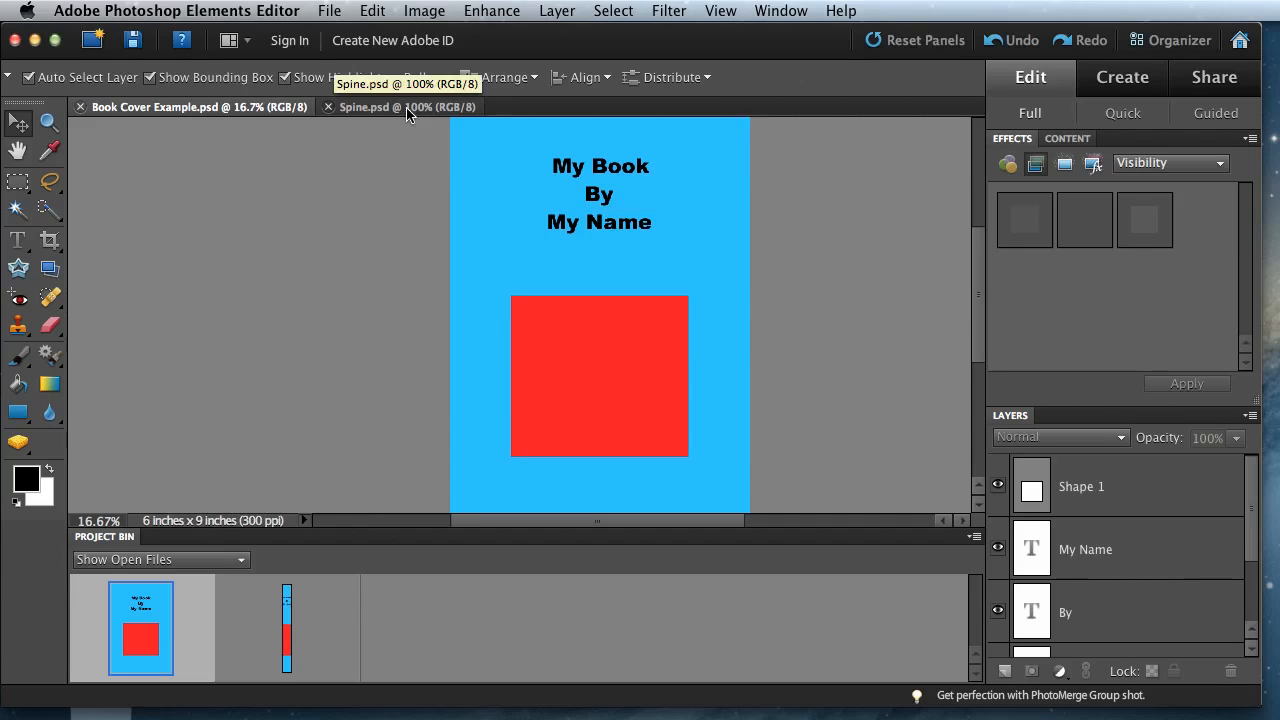
# - Compare the front cover's layout with the matching text and red rectangle in Spine.psd
pyautogui.scroll(3, 434, 177)
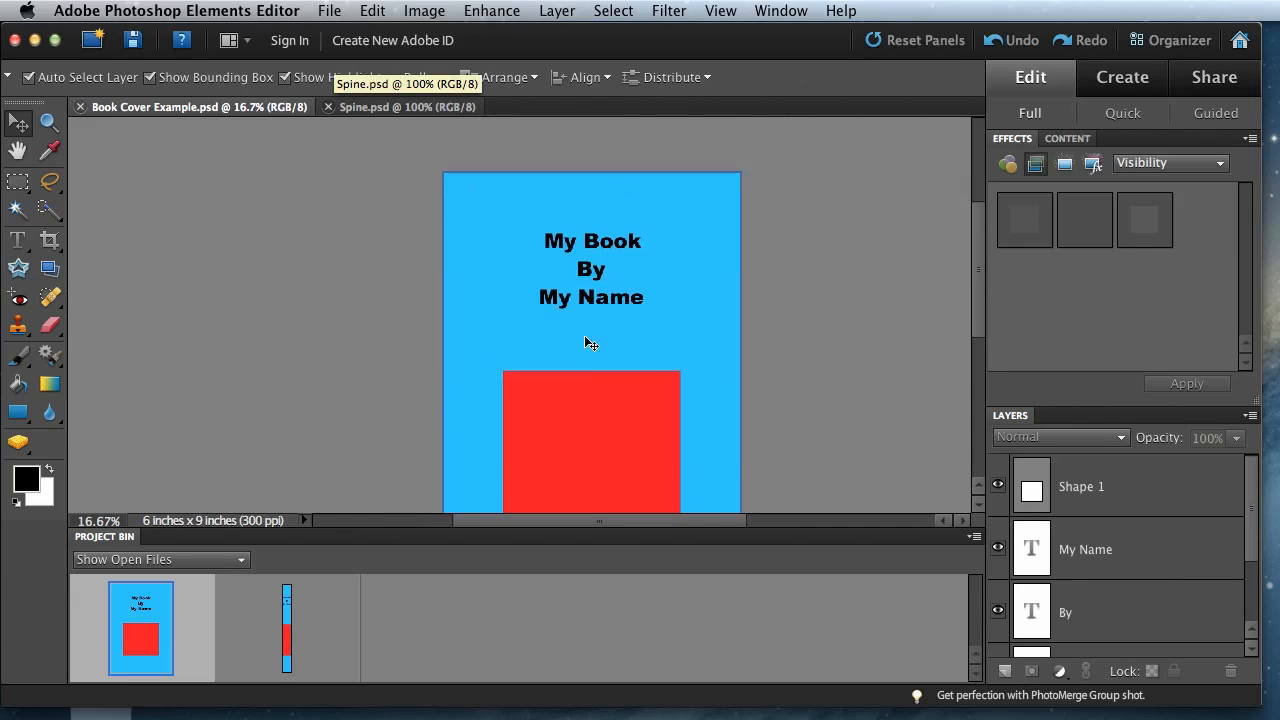
pyautogui.scroll(-10, 590, 343)
pyautogui.scroll(8, 590, 343)
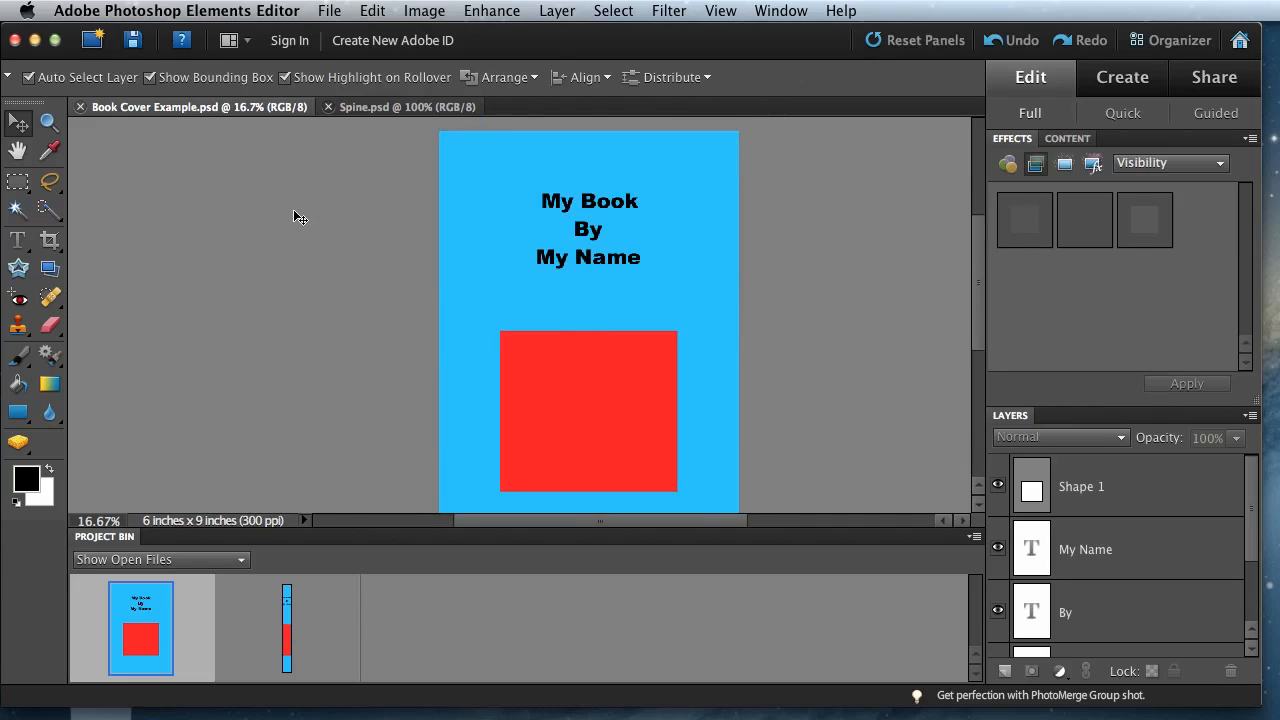
pyautogui.click(380, 107)
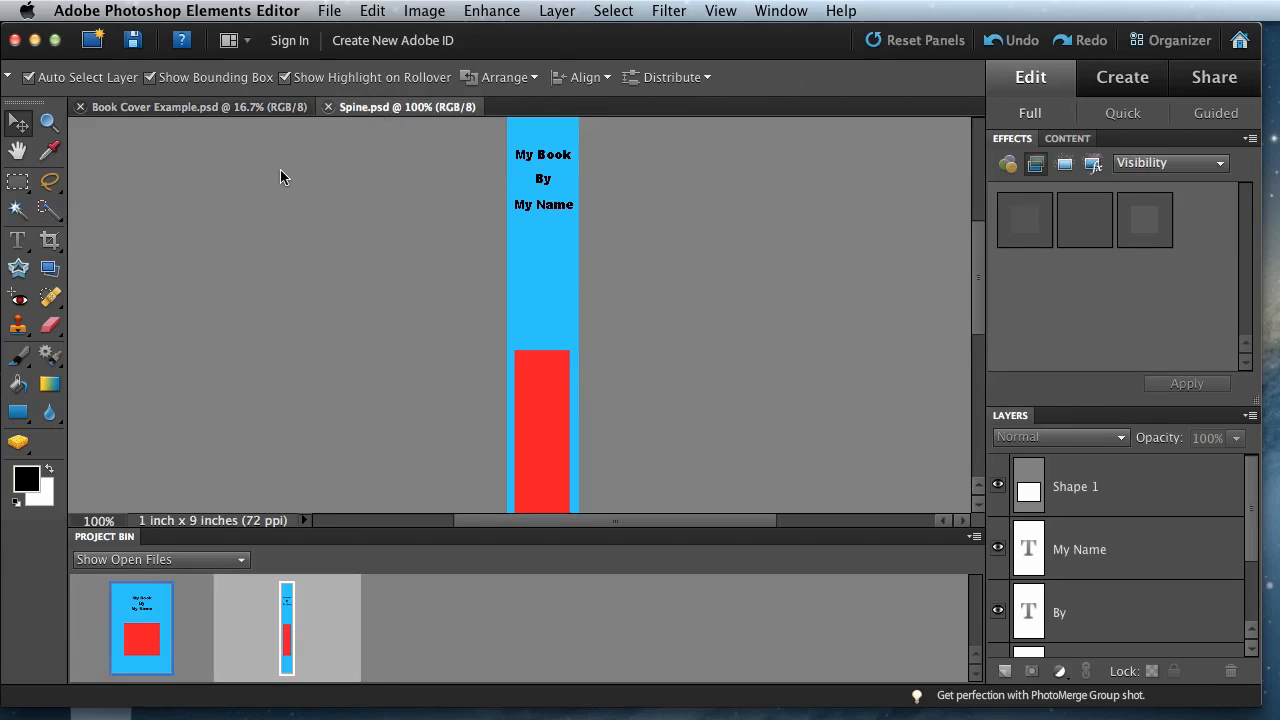
pyautogui.scroll(2, 280, 177)
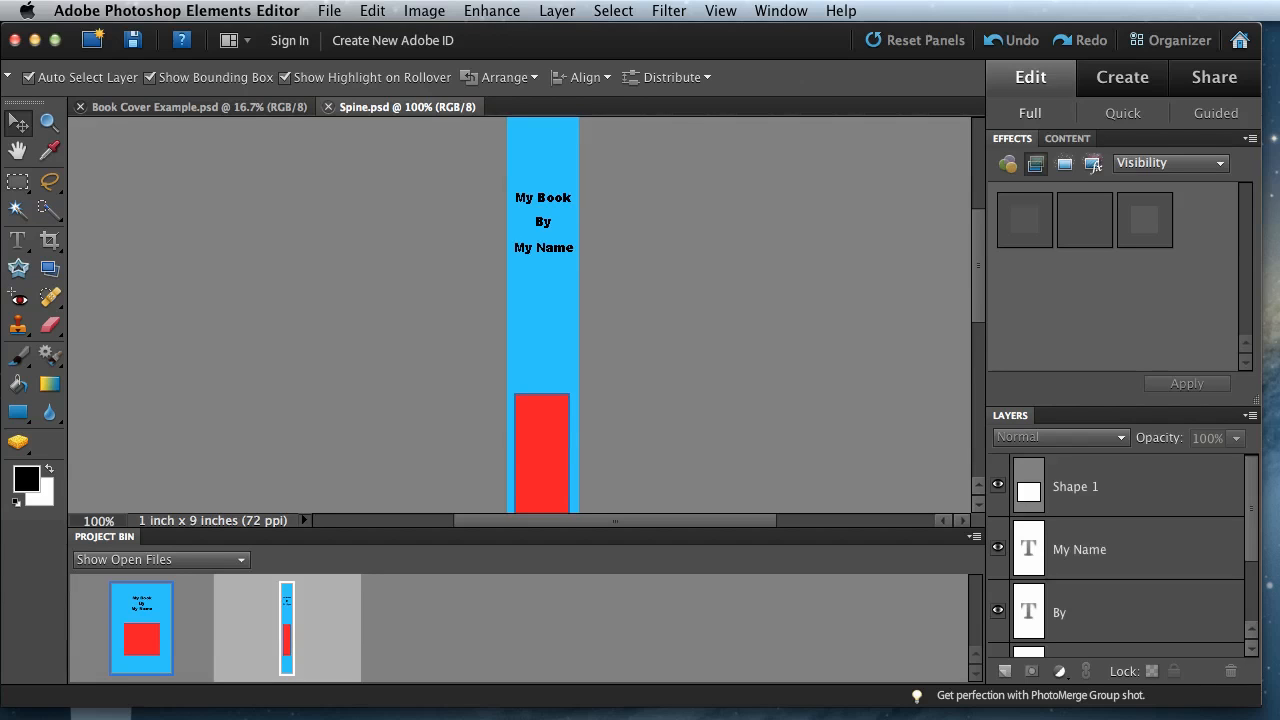
# - Switch to the 3D-box maker page in Safari and choose Book Cover Example.png as the cover and Spine.png as the side
pyautogui.press('super+Tab')
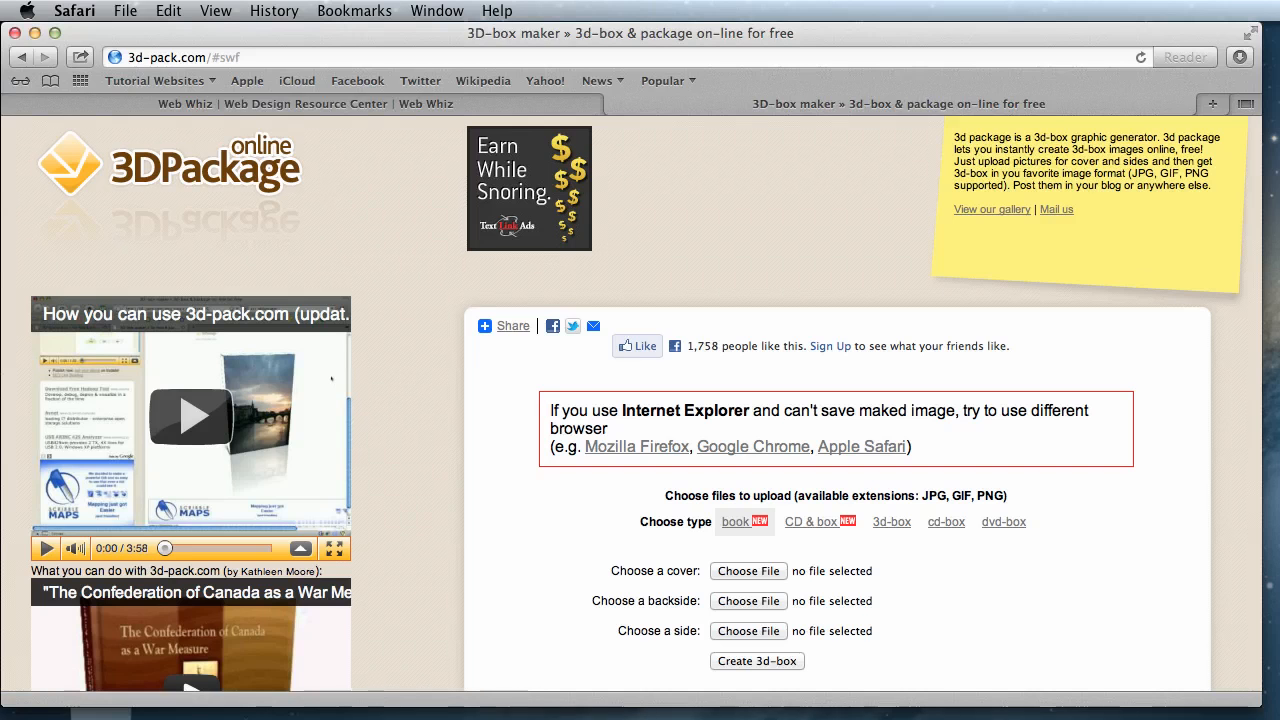
pyautogui.scroll(-5, 443, 434)
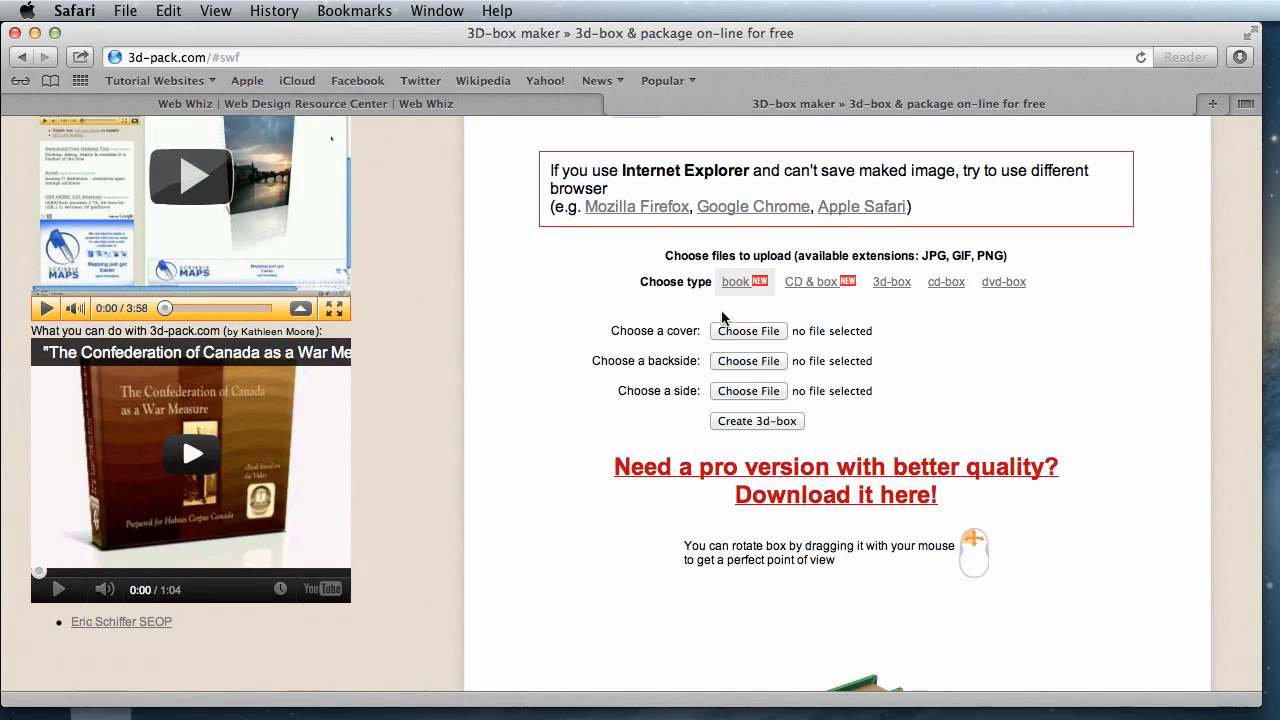
pyautogui.click(751, 328)
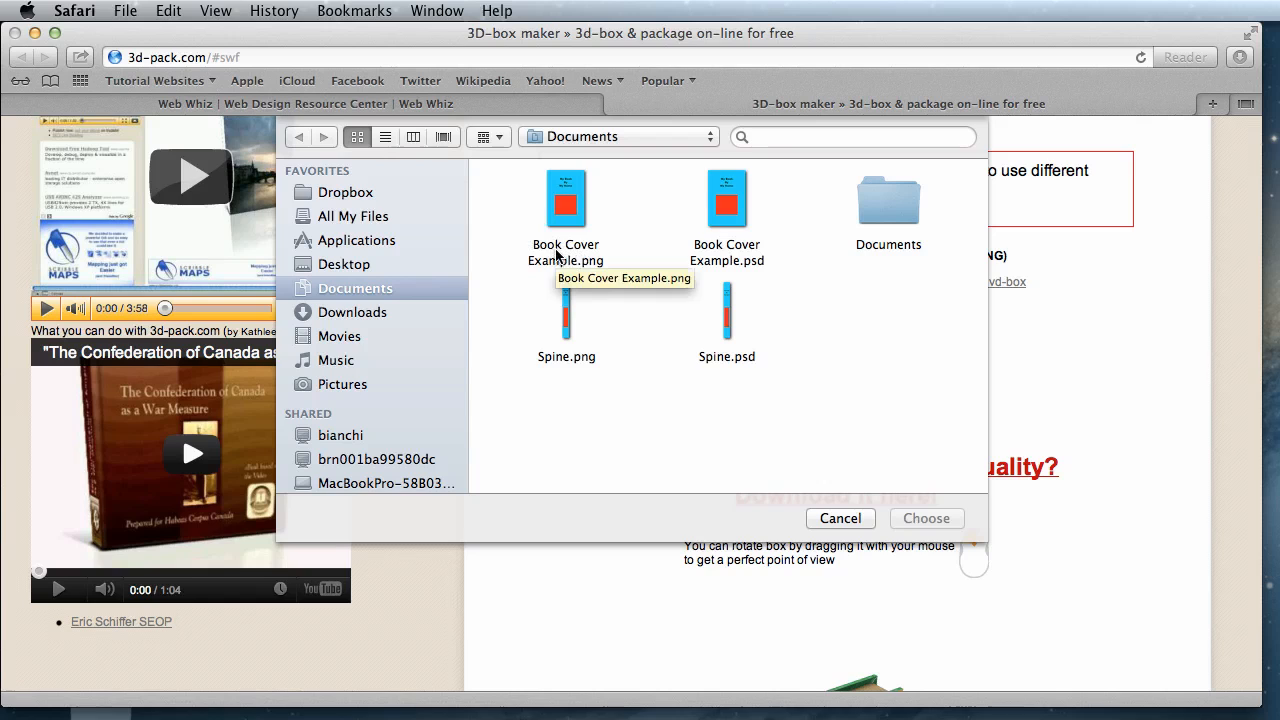
pyautogui.click(557, 254)
pyautogui.doubleClick(555, 250)
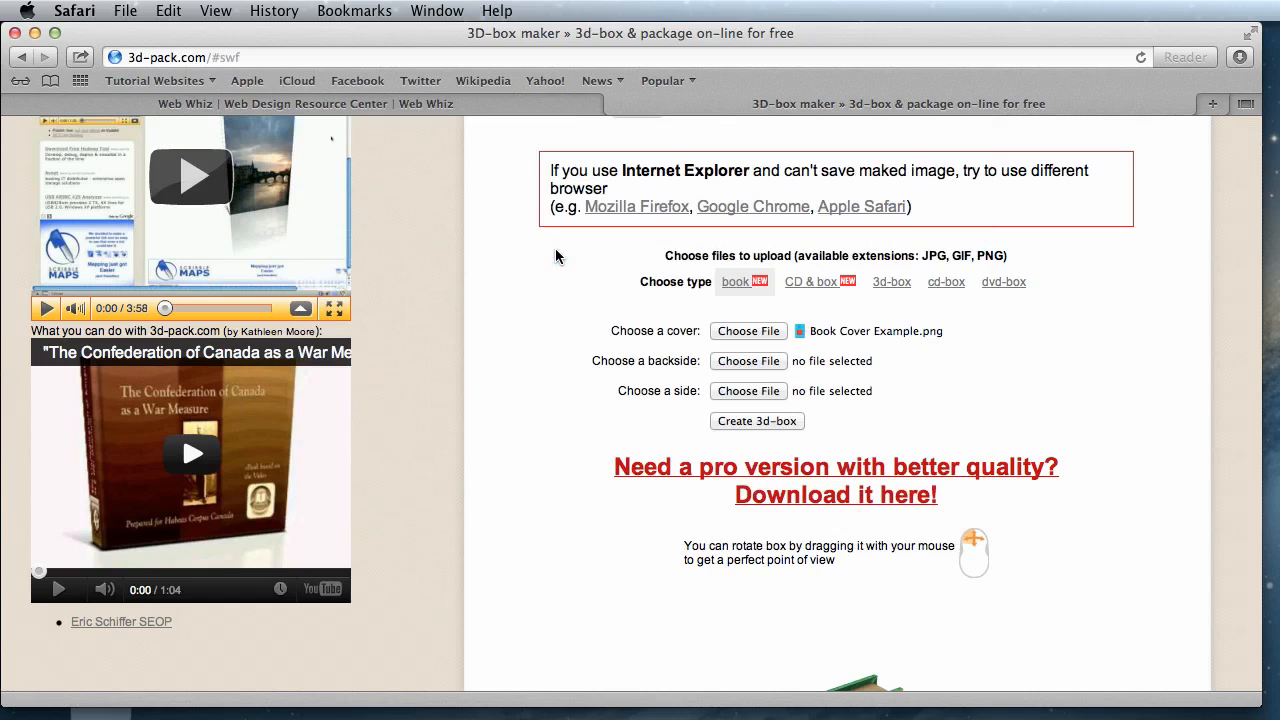
pyautogui.click(740, 391)
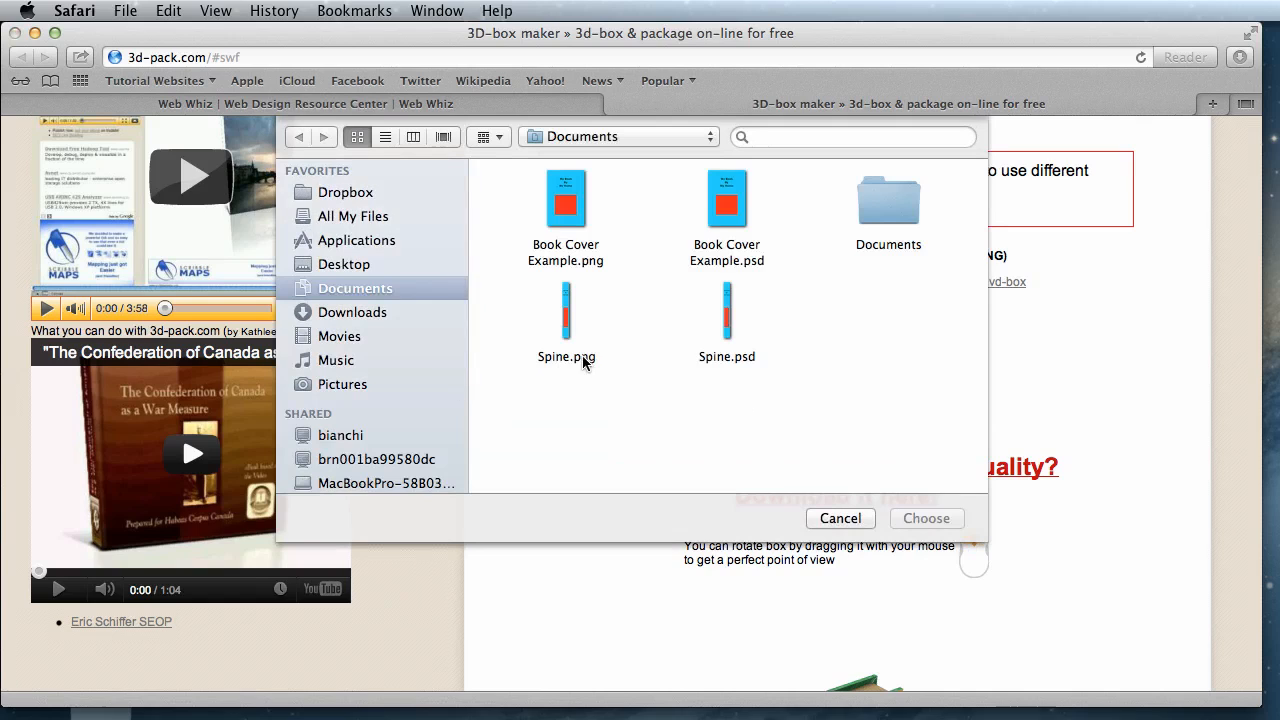
pyautogui.doubleClick(584, 360)
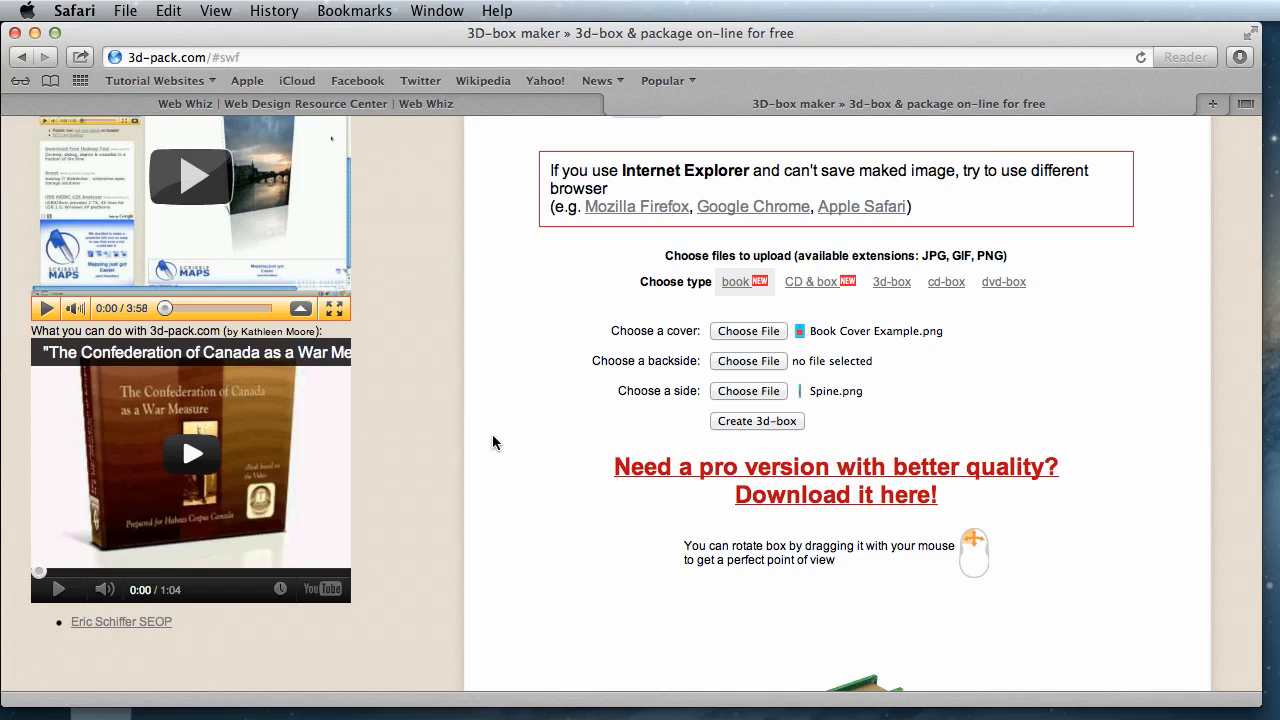
# - Create the 3D book from the chosen cover and side images and rotate it so the spine and front cover both show
pyautogui.click(745, 421)
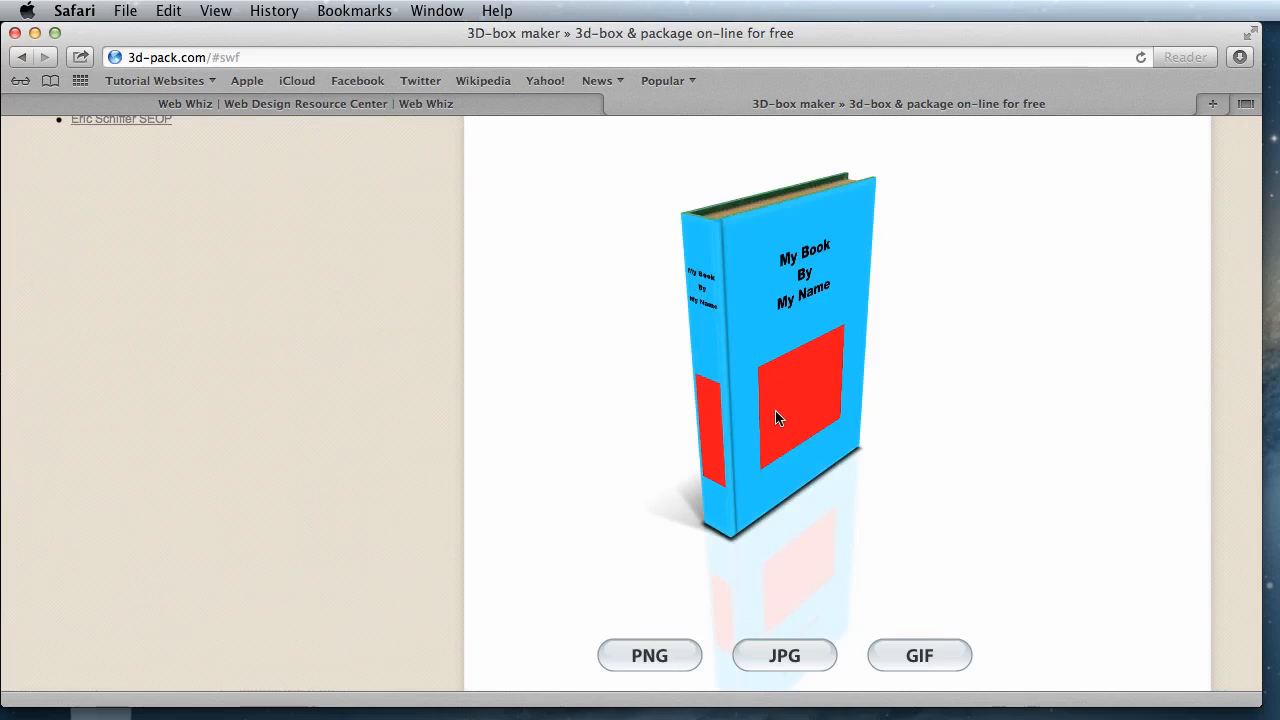
pyautogui.moveTo(771, 403)
pyautogui.mouseDown()
pyautogui.moveTo(750, 348)
pyautogui.moveTo(703, 344)
pyautogui.moveTo(840, 362)
pyautogui.moveTo(994, 340)
pyautogui.moveTo(606, 397)
pyautogui.moveTo(611, 383)
pyautogui.moveTo(717, 444)
pyautogui.moveTo(837, 429)
pyautogui.moveTo(723, 420)
pyautogui.moveTo(756, 472)
pyautogui.moveTo(800, 395)
pyautogui.moveTo(706, 367)
pyautogui.moveTo(737, 370)
pyautogui.moveTo(749, 418)
pyautogui.moveTo(790, 442)
pyautogui.moveTo(596, 342)
pyautogui.moveTo(581, 353)
pyautogui.moveTo(731, 354)
pyautogui.moveTo(749, 391)
pyautogui.moveTo(791, 397)
pyautogui.moveTo(770, 412)
pyautogui.moveTo(723, 385)
pyautogui.moveTo(753, 353)
pyautogui.moveTo(753, 301)
pyautogui.moveTo(783, 420)
pyautogui.mouseUp()
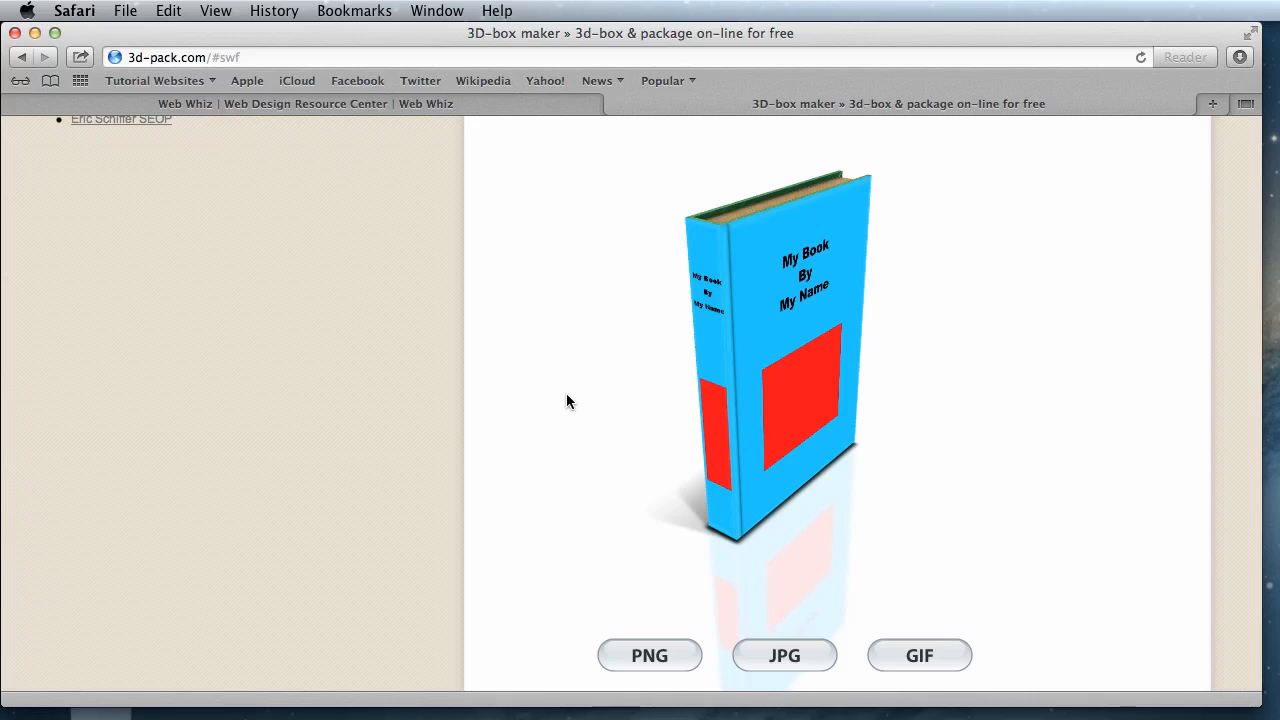
pyautogui.moveTo(750, 336)
pyautogui.mouseDown()
pyautogui.moveTo(735, 205)
pyautogui.moveTo(821, 374)
pyautogui.moveTo(707, 357)
pyautogui.moveTo(704, 312)
pyautogui.moveTo(718, 343)
pyautogui.moveTo(742, 342)
pyautogui.mouseUp()
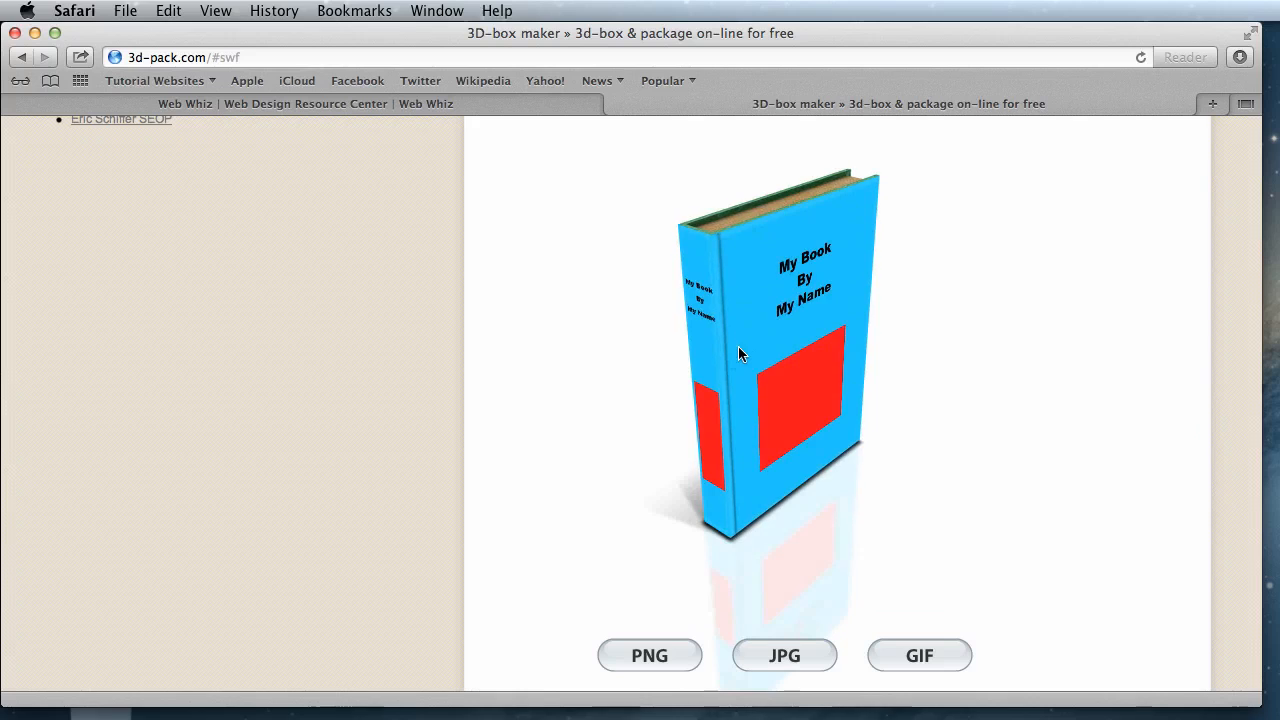
# - Generate a PNG image of the rotated 3D book and look over the book, its reflection and the site logo
pyautogui.scroll(-2, 440, 488)
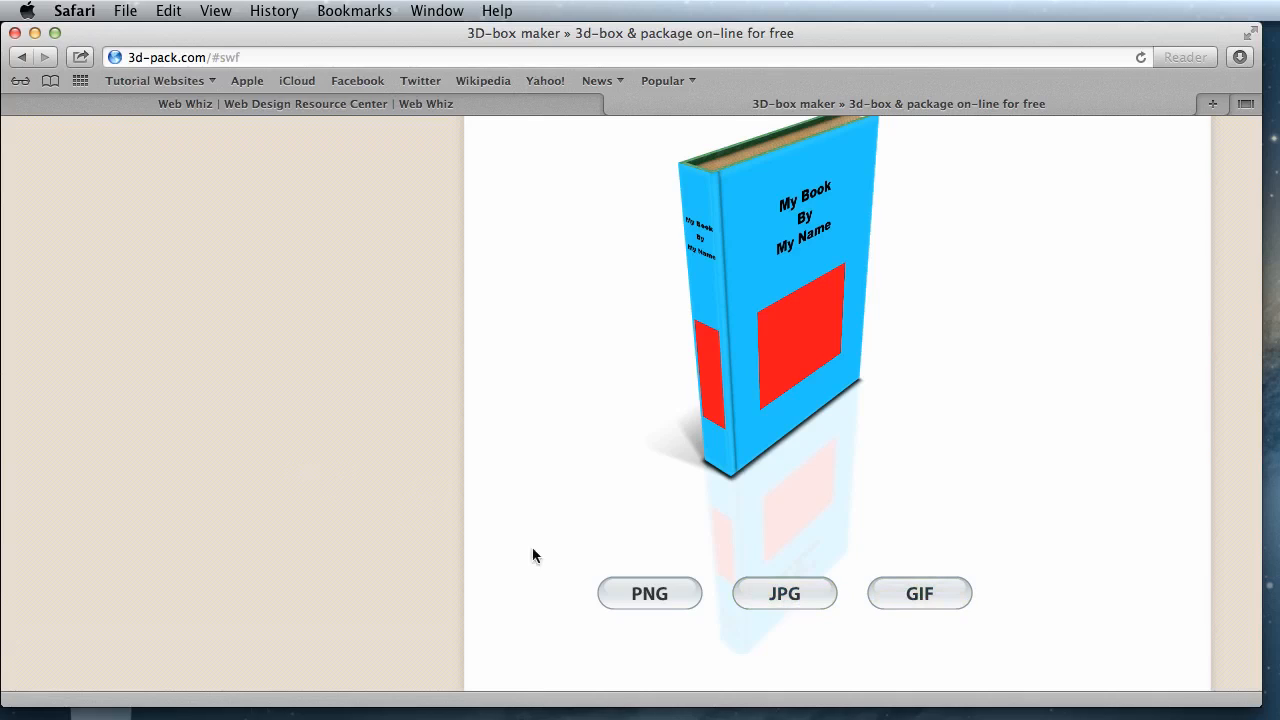
pyautogui.click(664, 595)
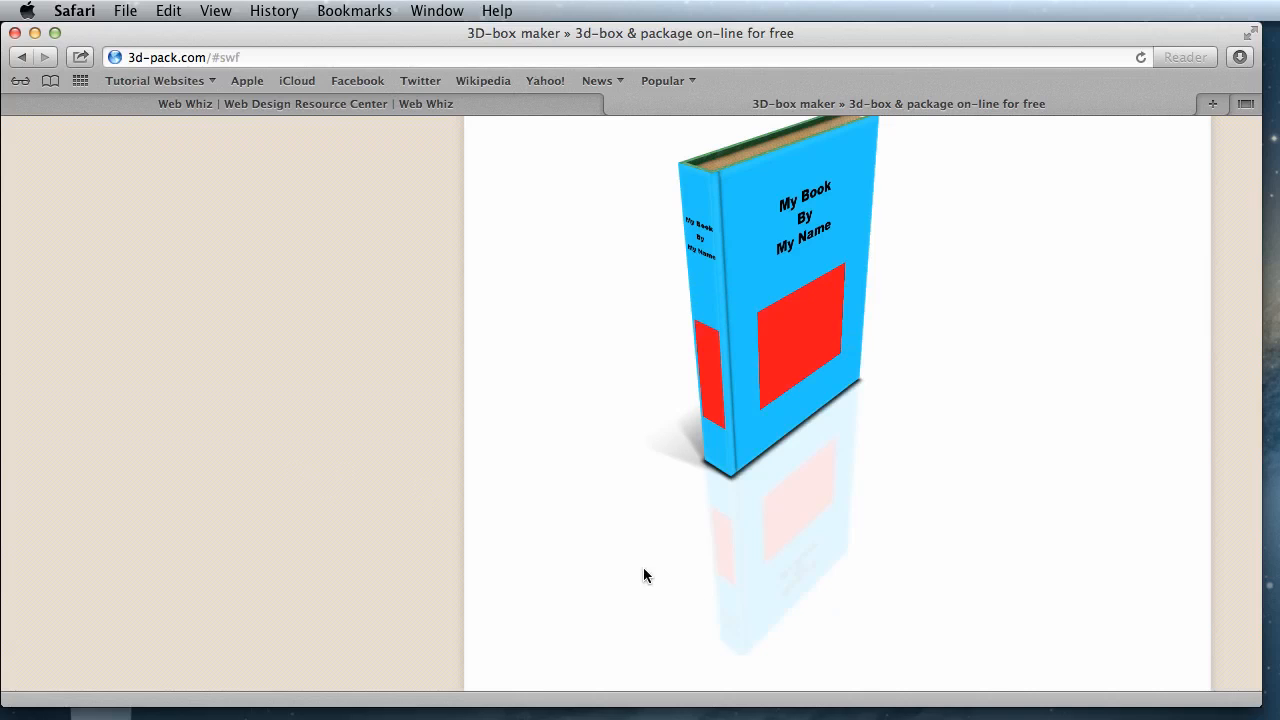
pyautogui.scroll(4, 641, 555)
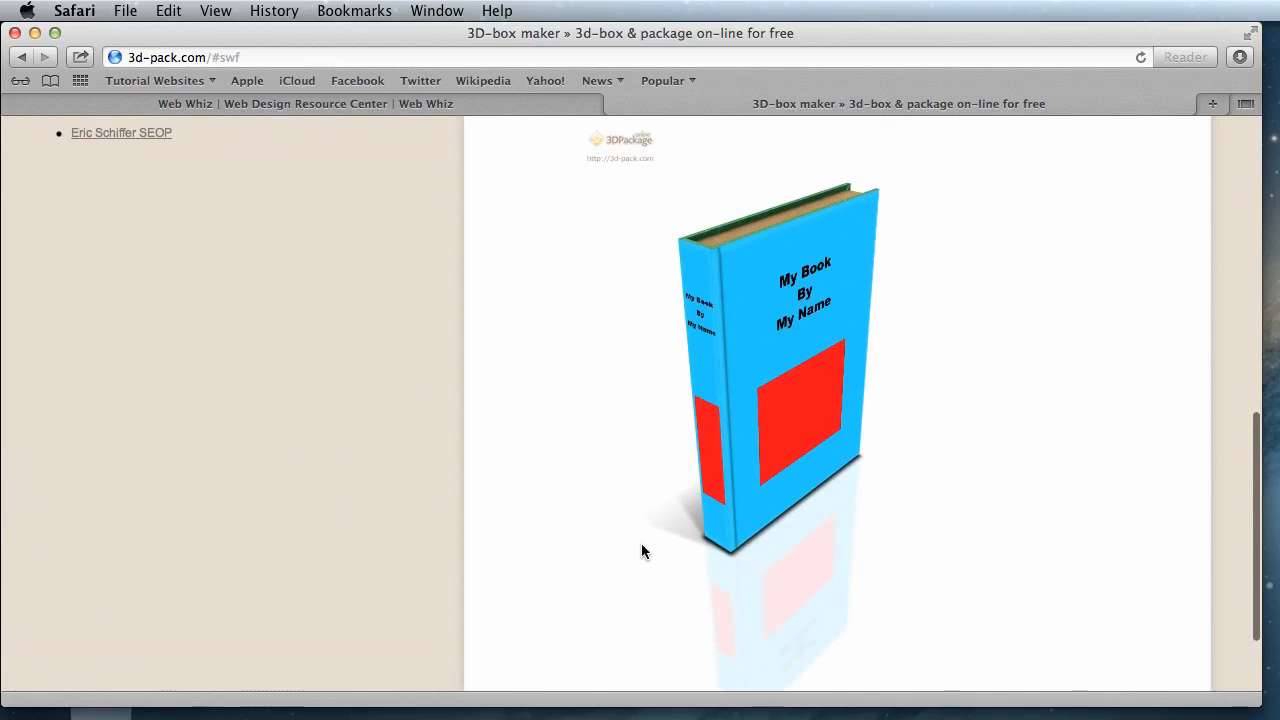
pyautogui.scroll(2, 752, 402)
pyautogui.scroll(-5, 752, 402)
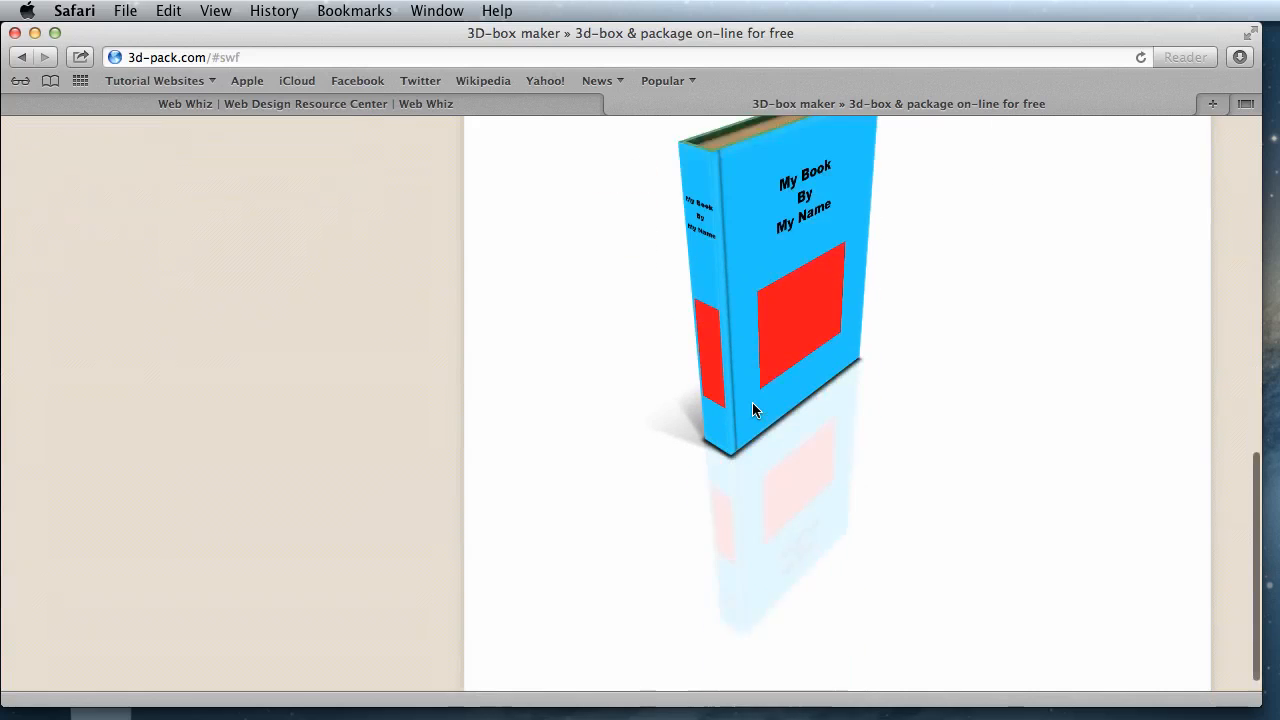
pyautogui.scroll(3, 752, 402)
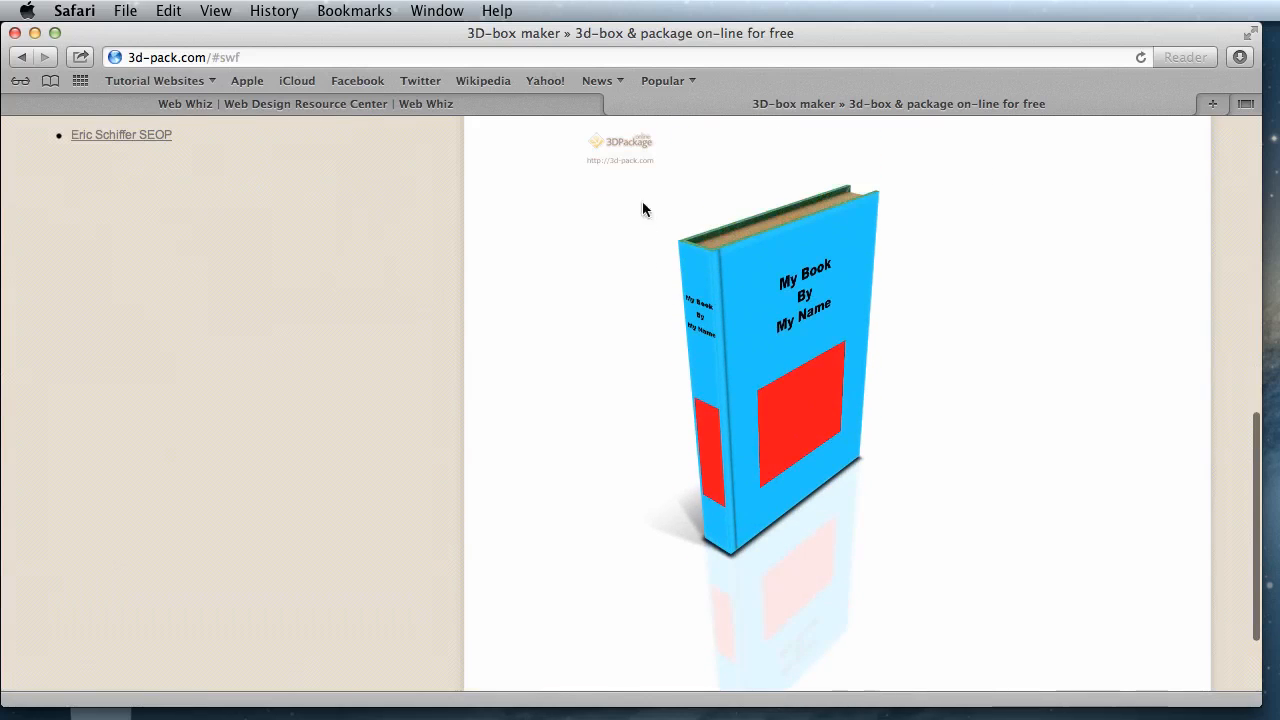
# - Check the save and copy options offered for the generated book image, and dismiss them without choosing any
pyautogui.moveTo(811, 295)
pyautogui.mouseDown()
pyautogui.moveTo(840, 445)
pyautogui.moveTo(889, 321)
pyautogui.moveTo(798, 312)
pyautogui.mouseUp()
pyautogui.rightClick(798, 312)
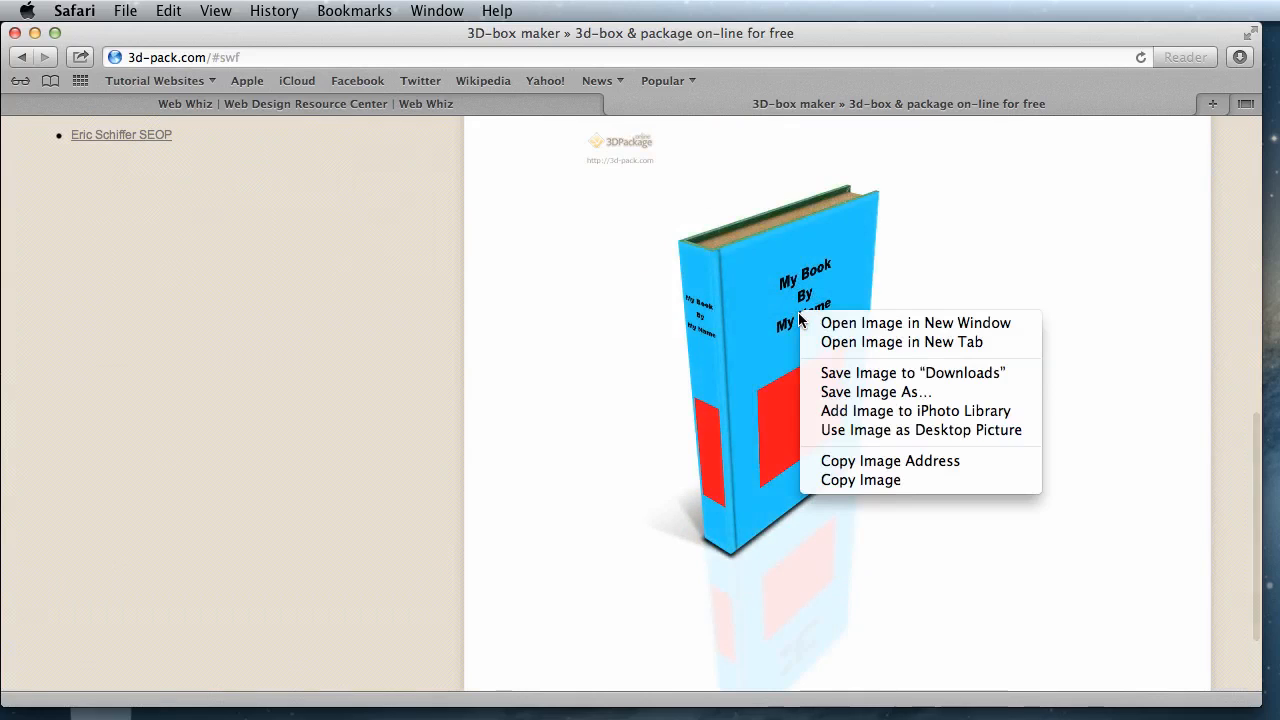
pyautogui.click(741, 244)
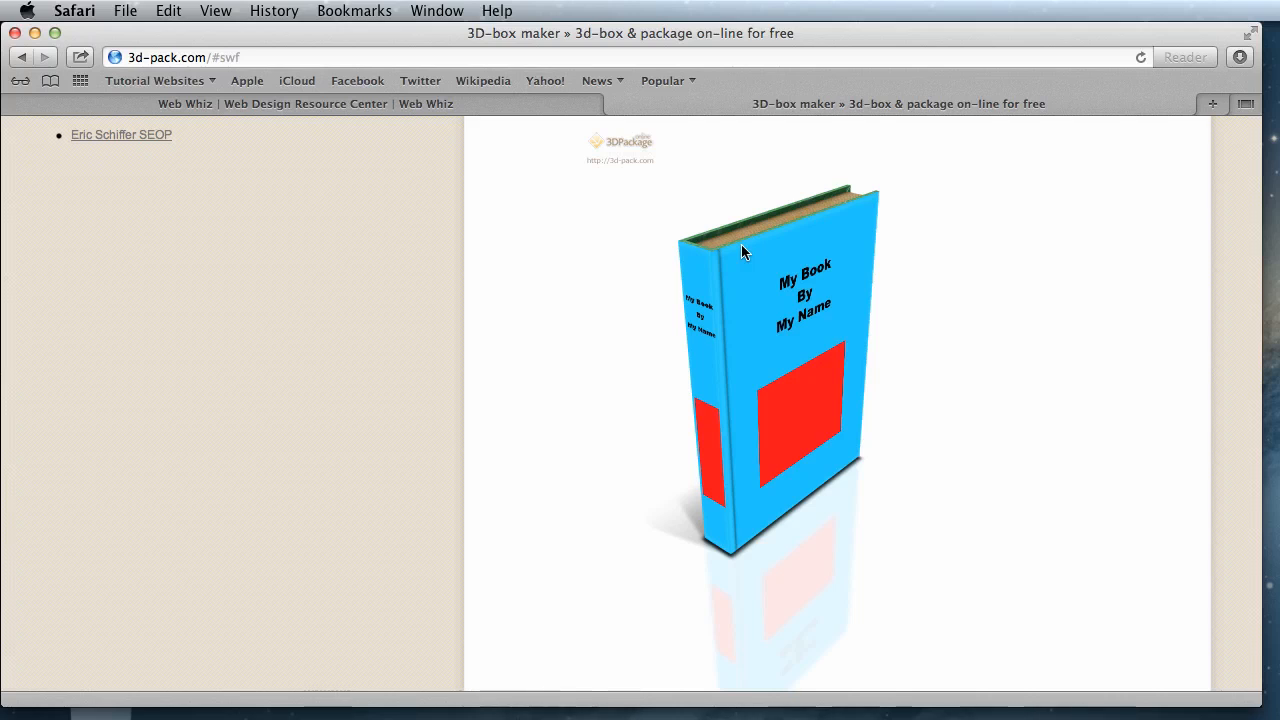
pyautogui.scroll(-3, 554, 344)
pyautogui.scroll(5, 554, 344)
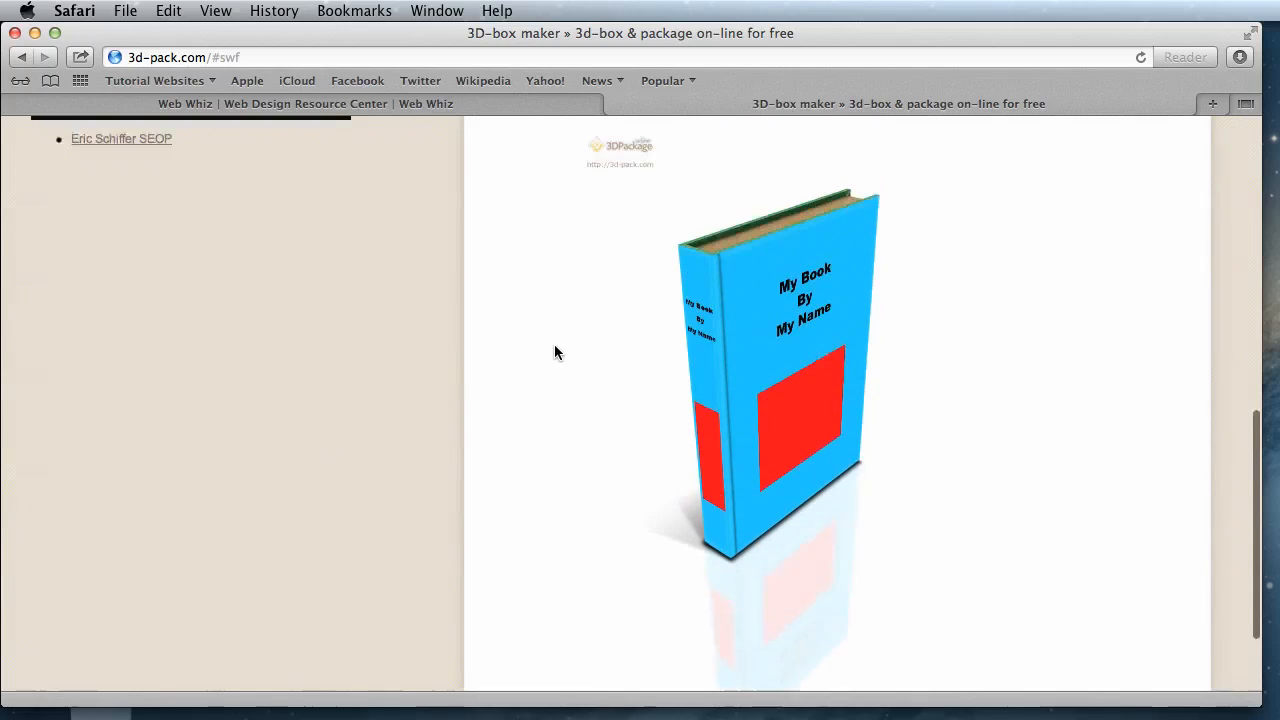
pyautogui.scroll(-3, 575, 300)
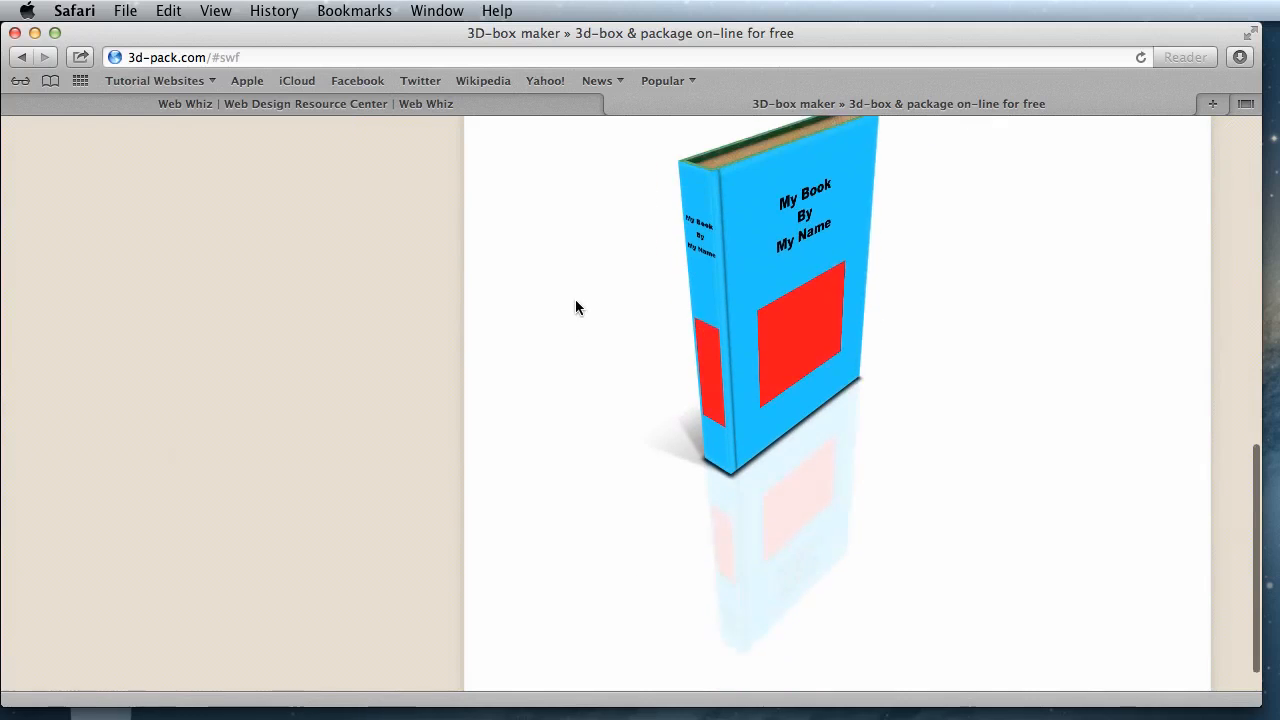
pyautogui.scroll(1, 576, 302)
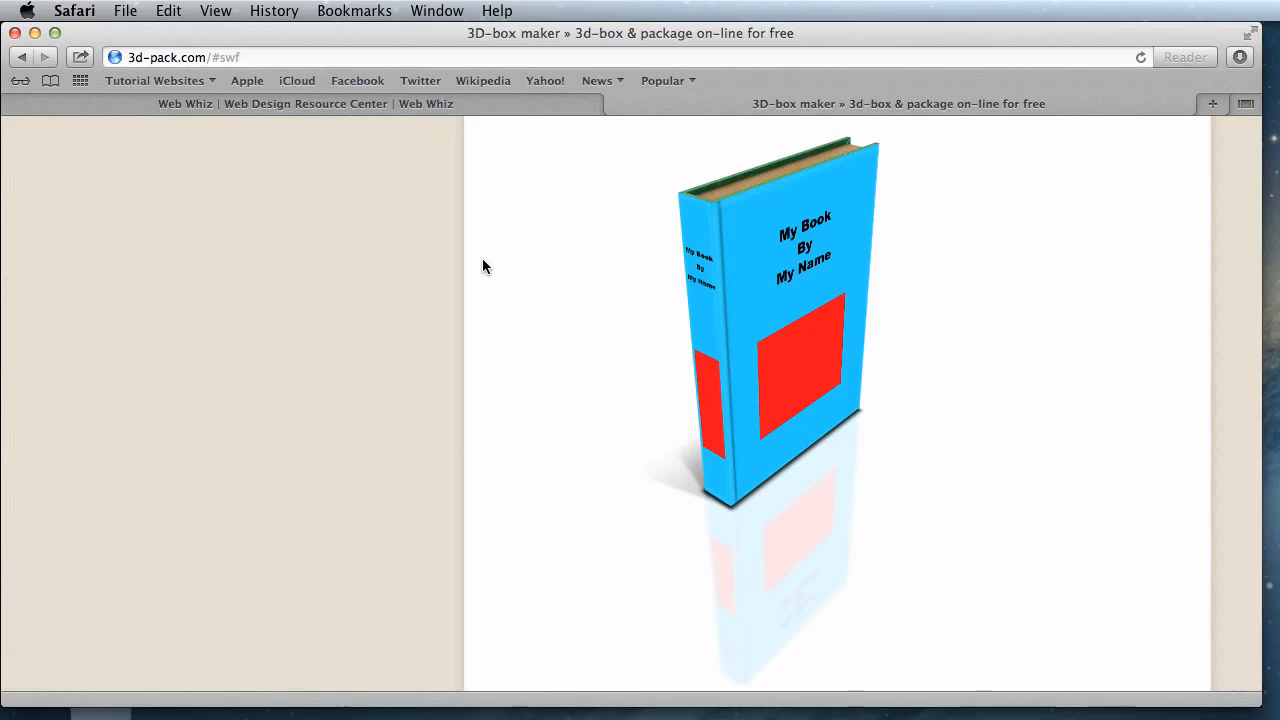
pyautogui.scroll(2, 746, 298)
pyautogui.scroll(3, 746, 296)
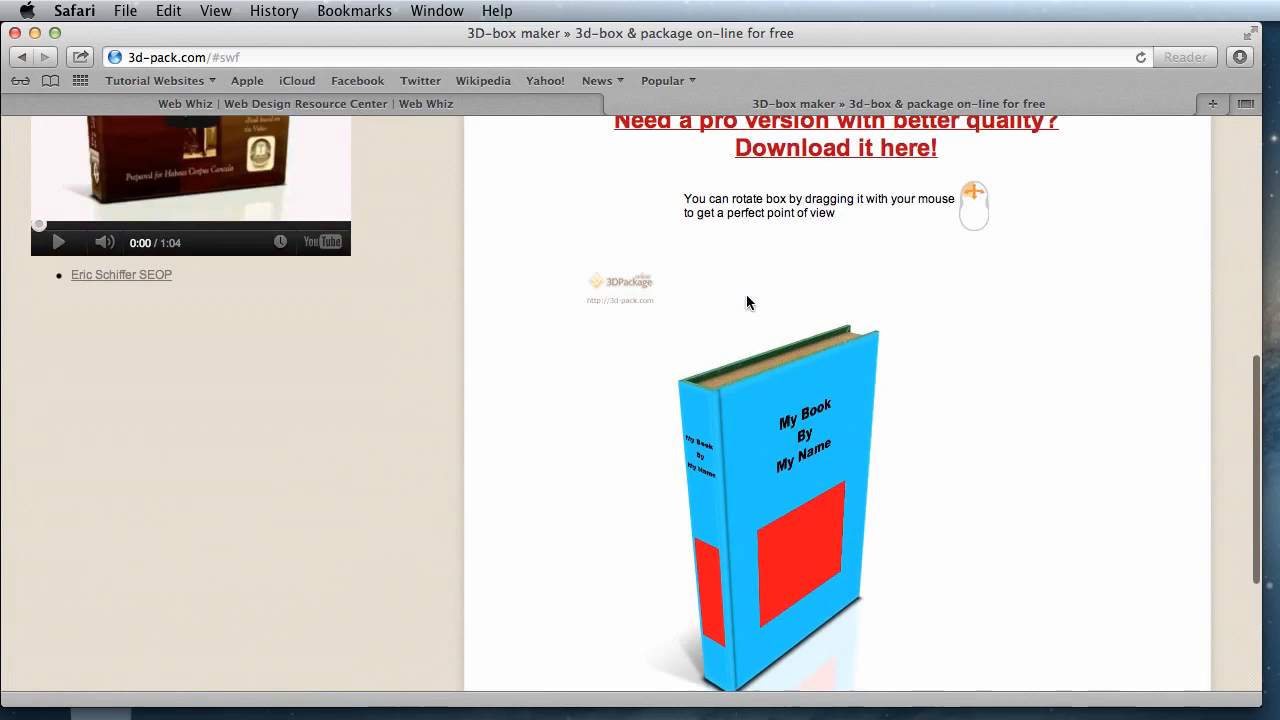